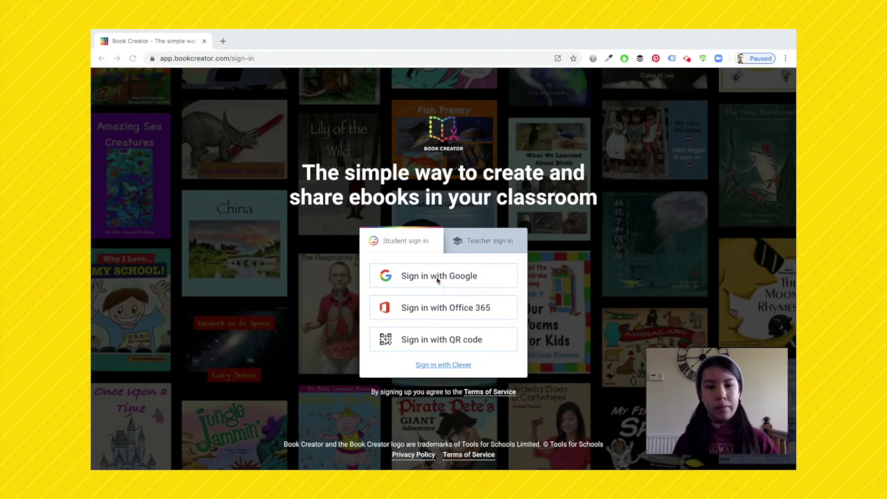
Step: Sign in with the student's Google account and join the teacher's library using its code
{"action": "left_click", "coordinate": [422, 275]}
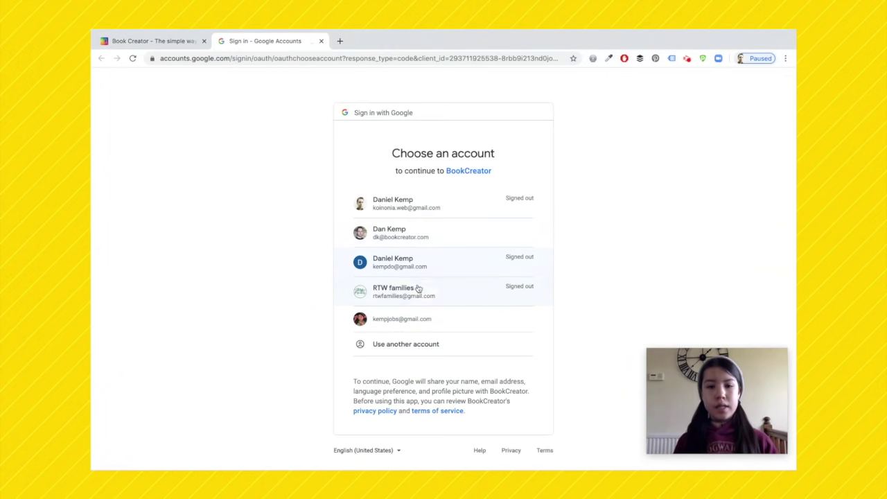
{"action": "left_click", "coordinate": [416, 318]}
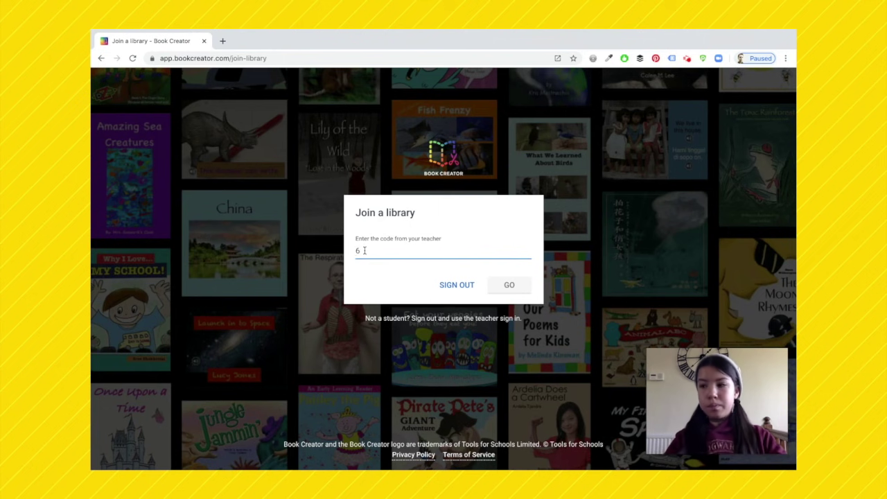
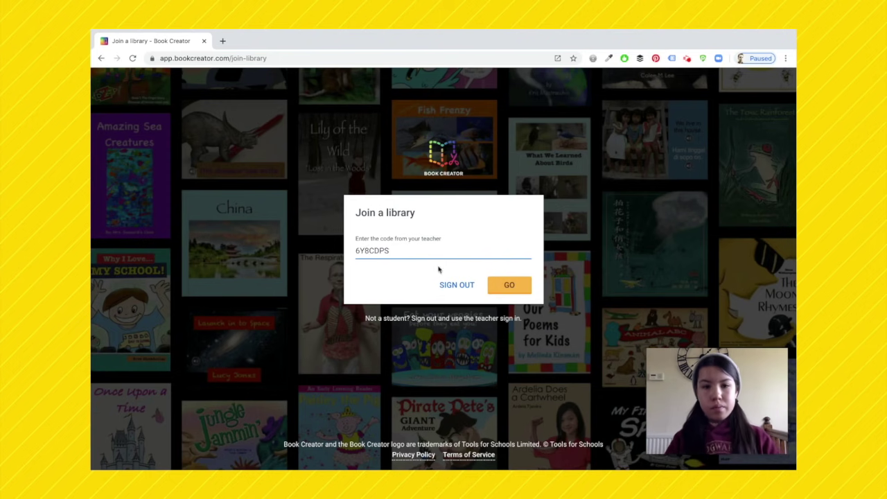
{"action": "left_click", "coordinate": [509, 285]}
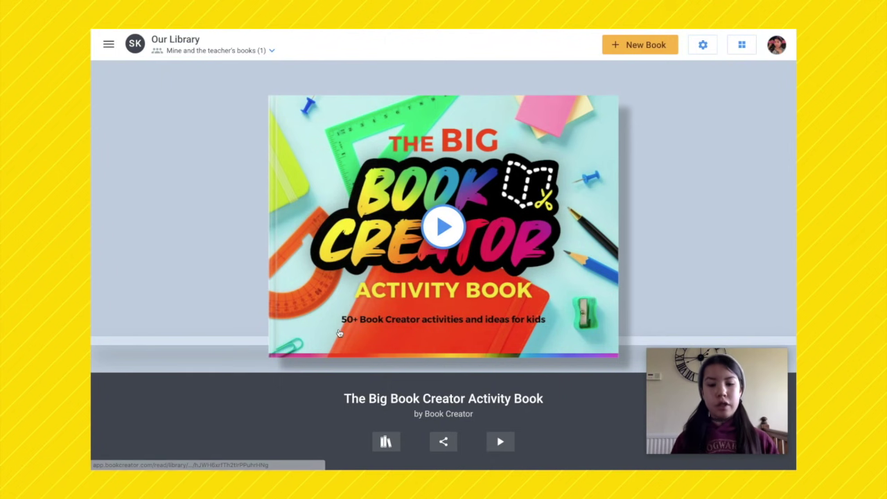
{"action": "left_click", "coordinate": [386, 441]}
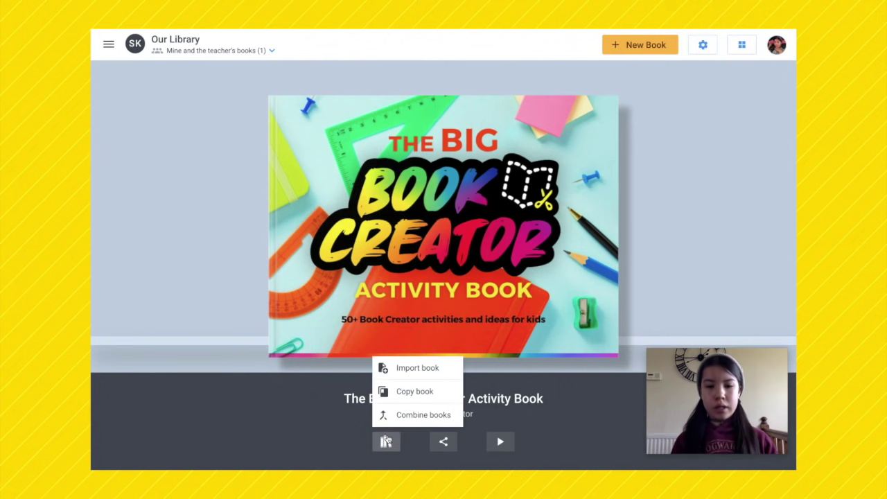
{"action": "left_click", "coordinate": [394, 391]}
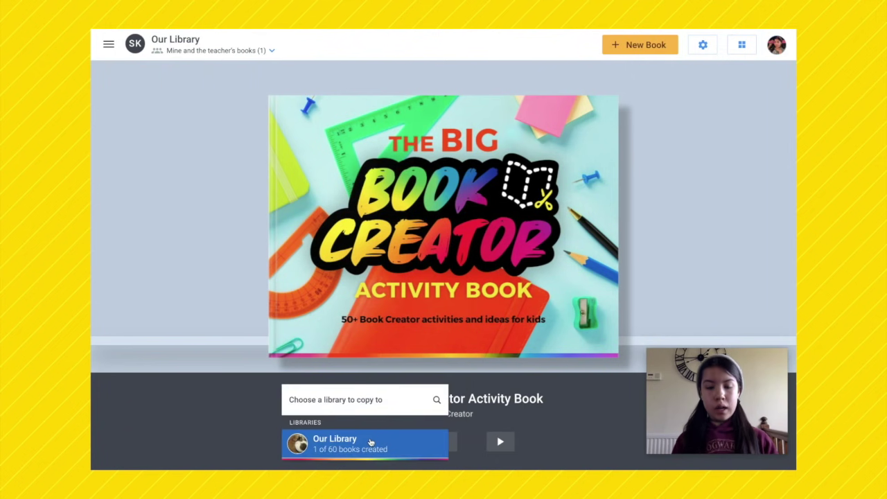
{"action": "left_click", "coordinate": [371, 444]}
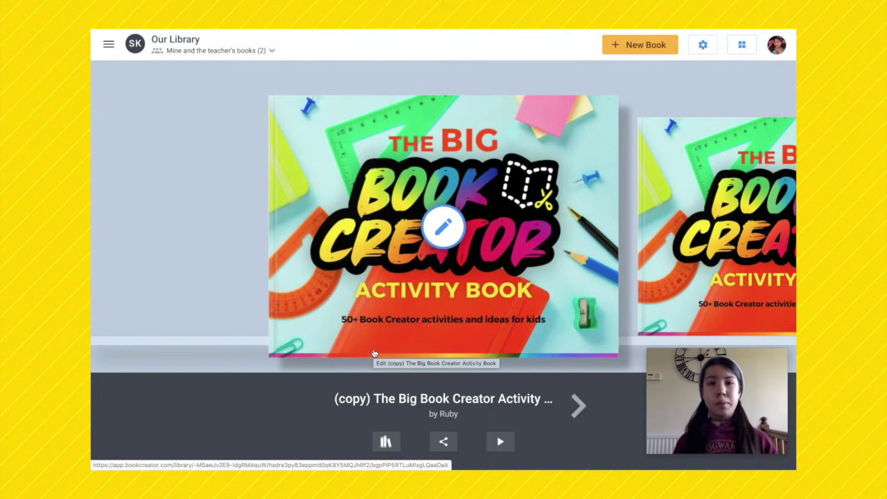
{"action": "left_click", "coordinate": [444, 229]}
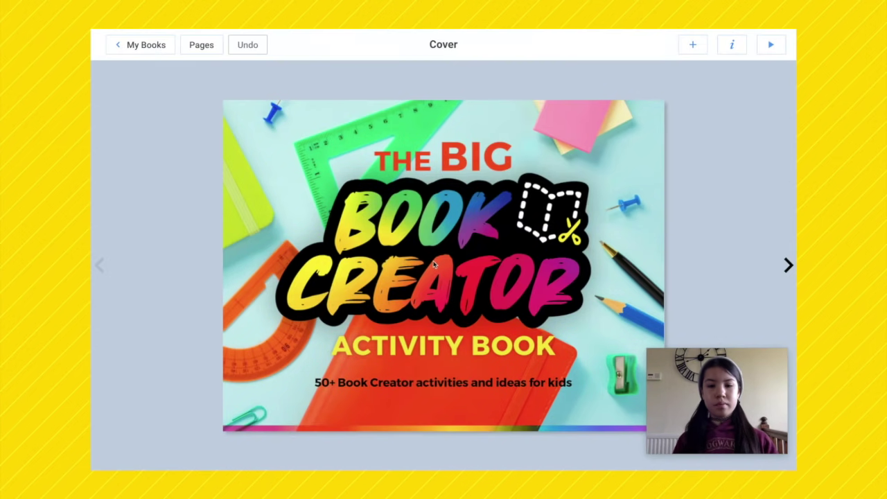
{"action": "left_click", "coordinate": [788, 265]}
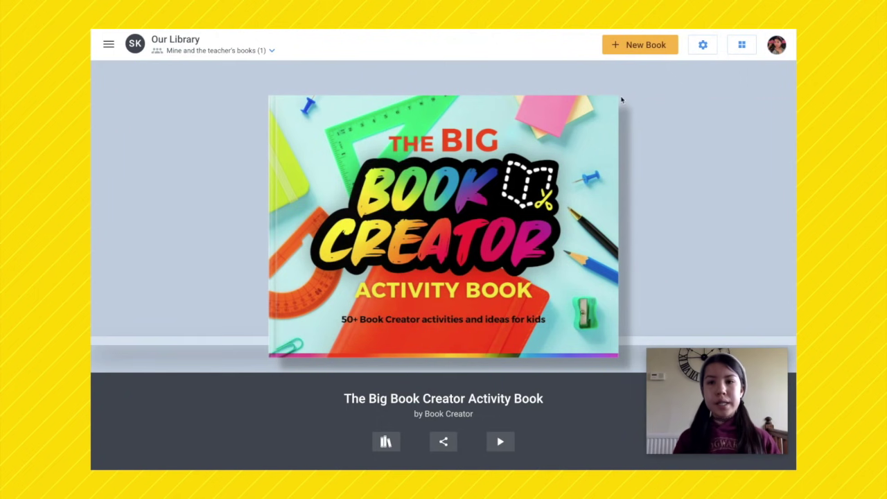
{"action": "left_click", "coordinate": [615, 46]}
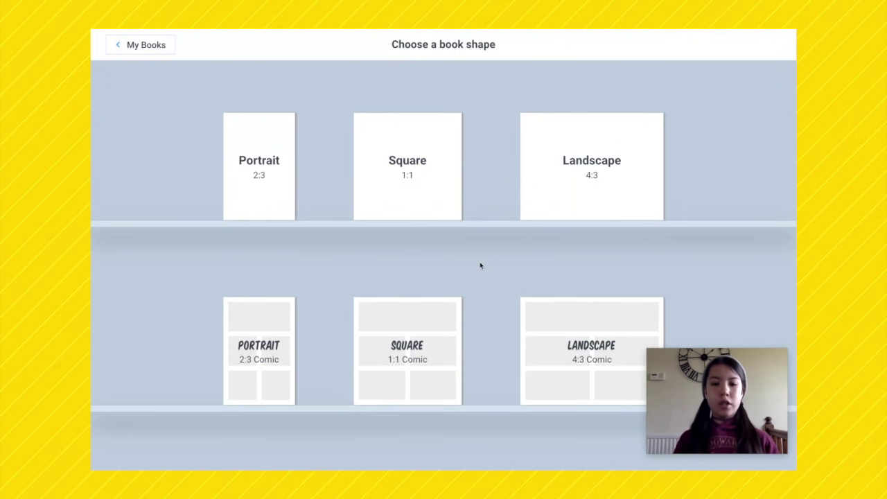
Step: Make a Square 1:1 Comic book, add pages up to five, and check them in the overview
{"action": "left_click", "coordinate": [419, 332]}
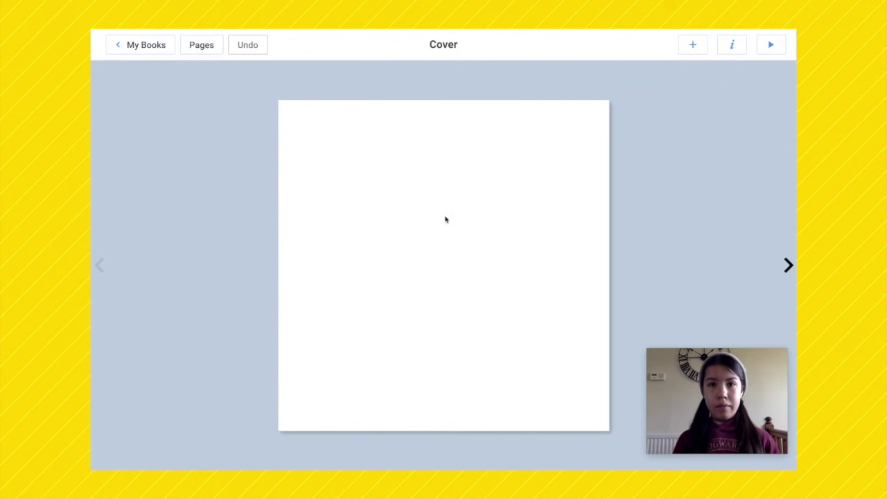
{"action": "left_click", "coordinate": [790, 267]}
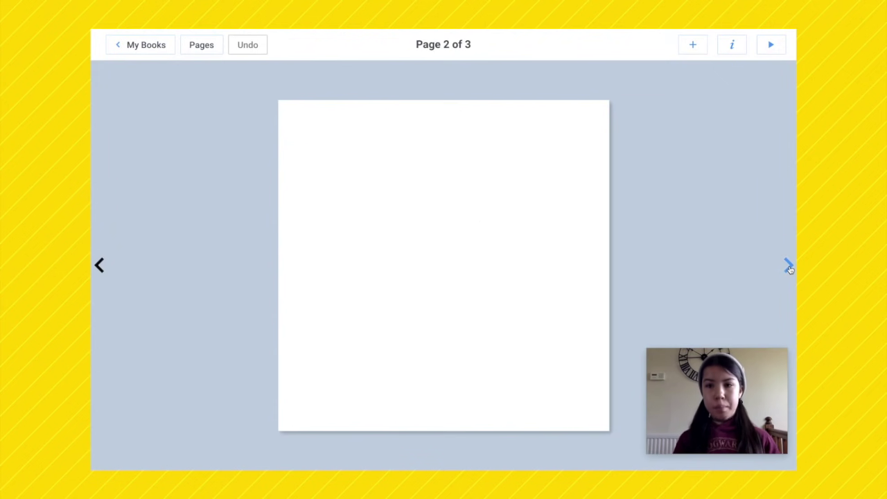
{"action": "left_click", "coordinate": [789, 268]}
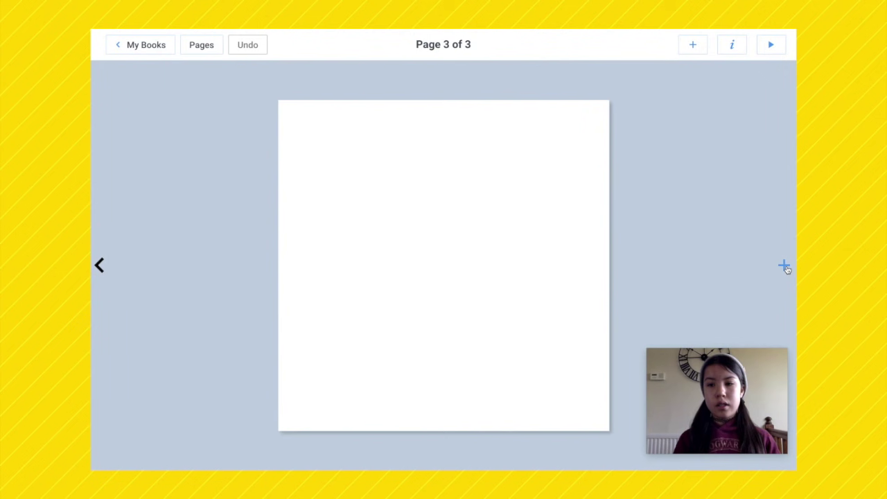
{"action": "left_click", "coordinate": [785, 267]}
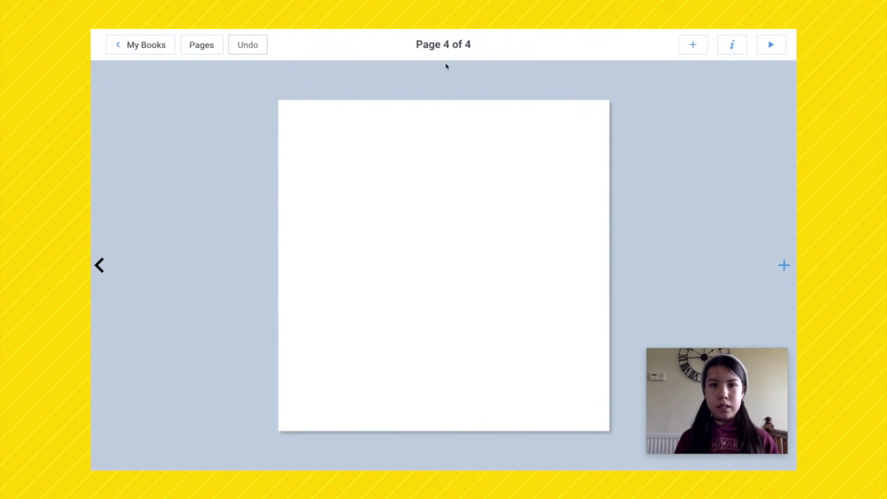
{"action": "left_click", "coordinate": [783, 266]}
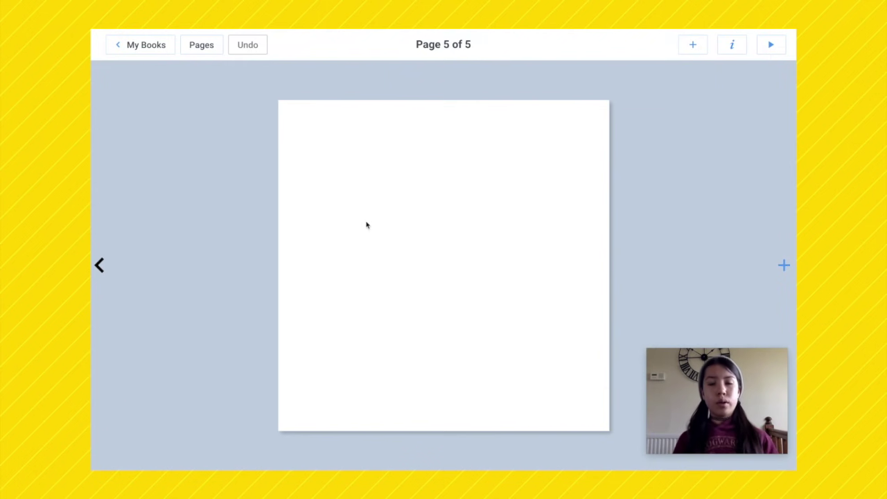
{"action": "left_click", "coordinate": [208, 44]}
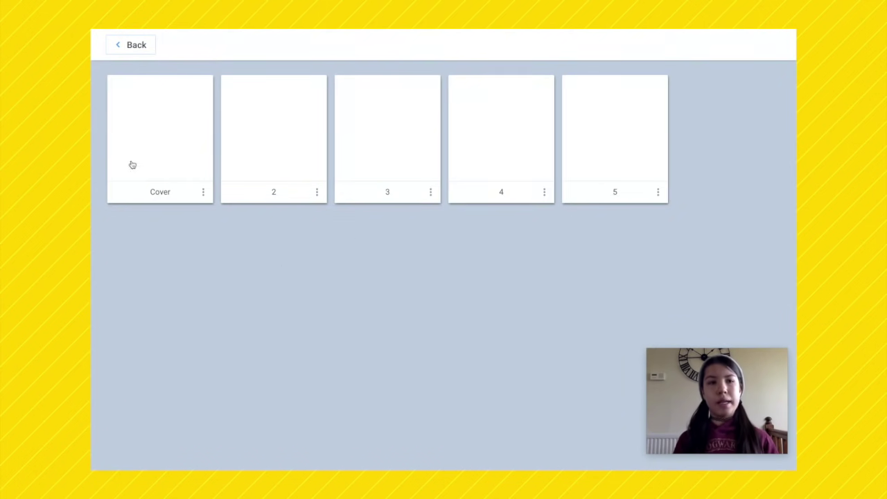
{"action": "left_click", "coordinate": [119, 43]}
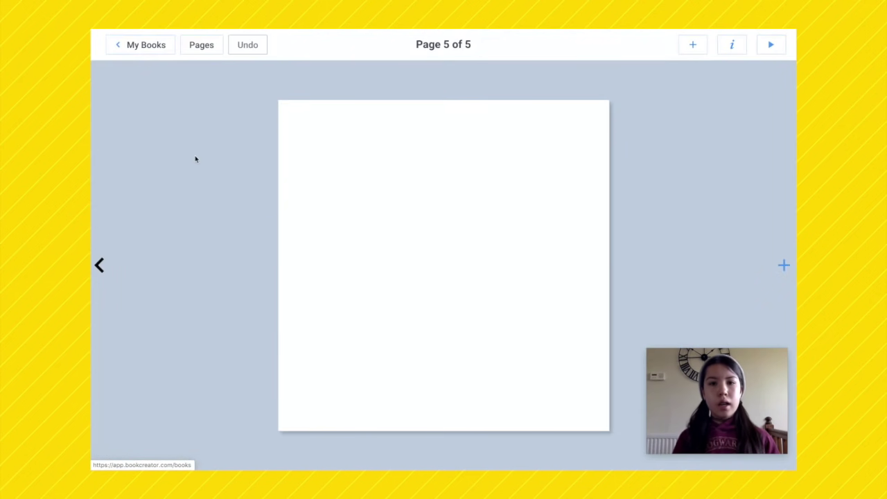
Step: Add a cover text box reading 'Hi My Name Is' followed by the author's first name
{"action": "key", "text": "Left"}
{"action": "key", "text": "Left"}
{"action": "key", "text": "Left"}
{"action": "key", "text": "Left"}
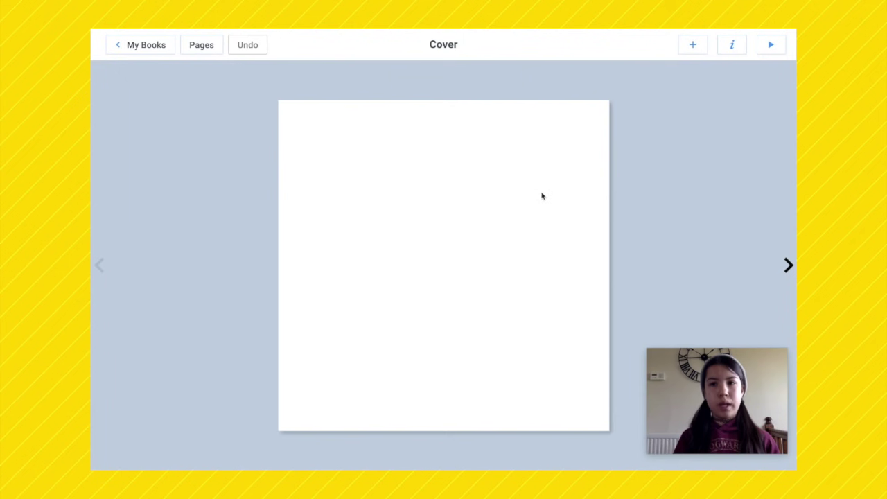
{"action": "left_click", "coordinate": [690, 46]}
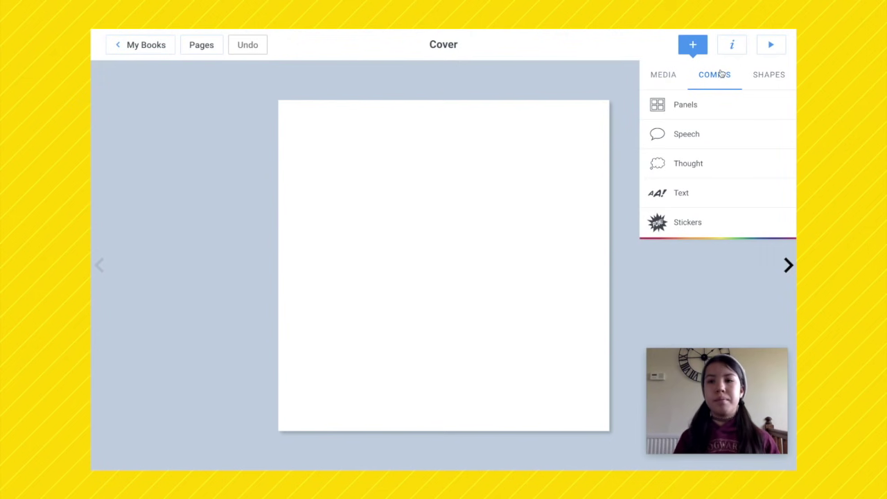
{"action": "left_click", "coordinate": [671, 75]}
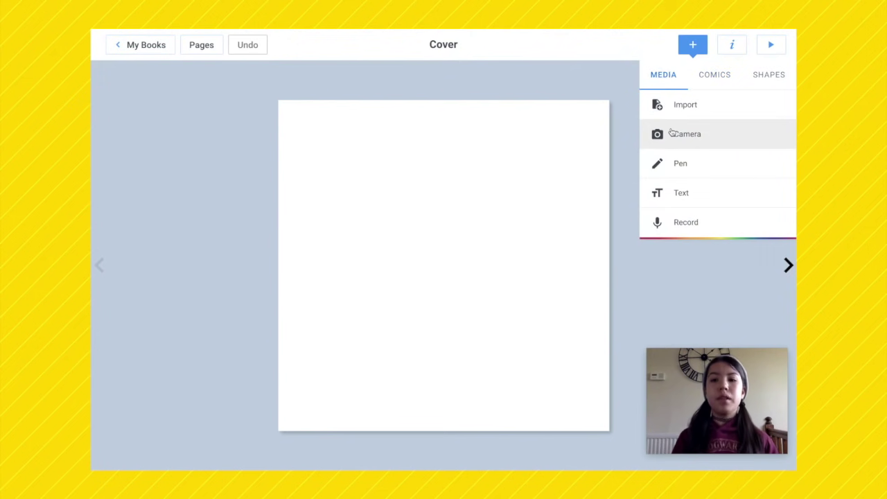
{"action": "left_click", "coordinate": [666, 192]}
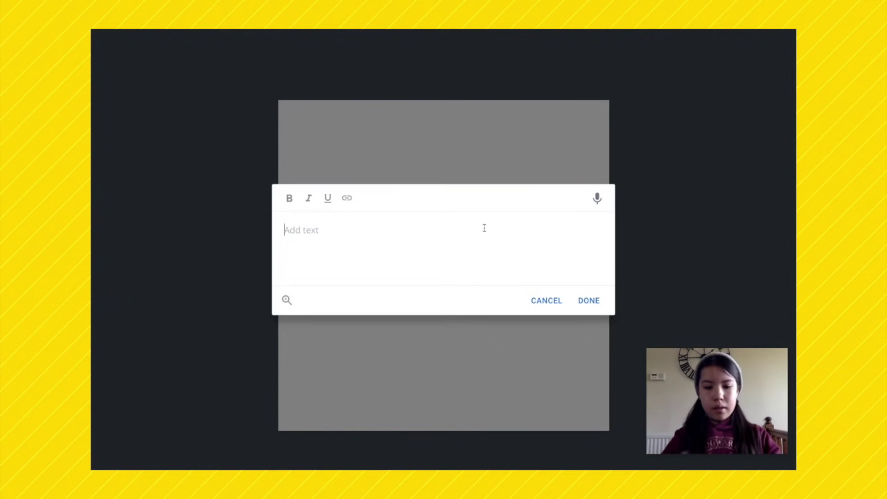
{"action": "type", "text": "Hi"}
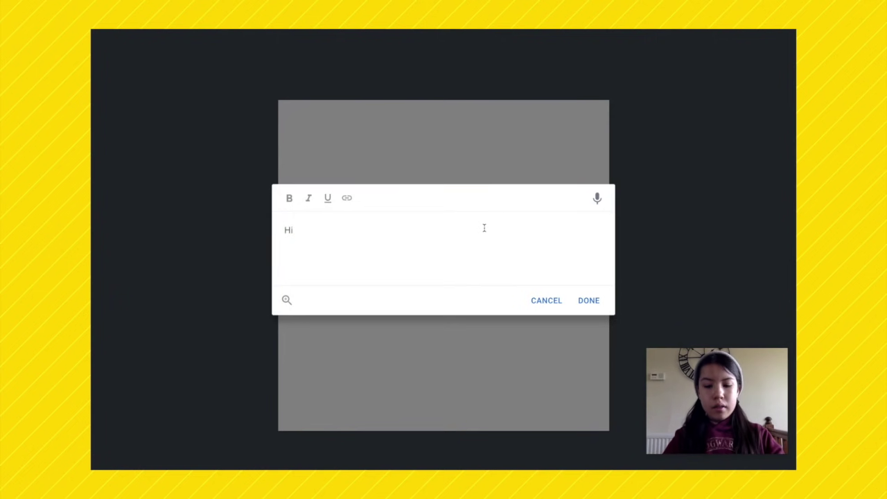
{"action": "type", "text": " My "}
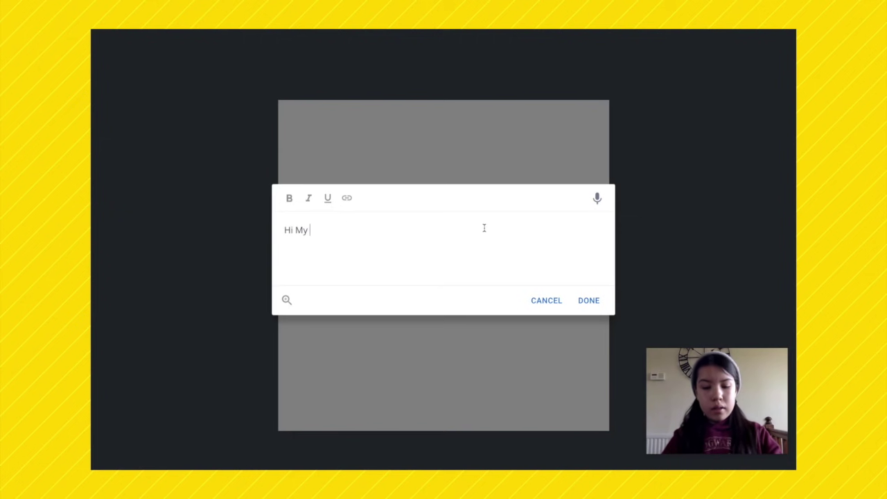
{"action": "type", "text": "Name Is "}
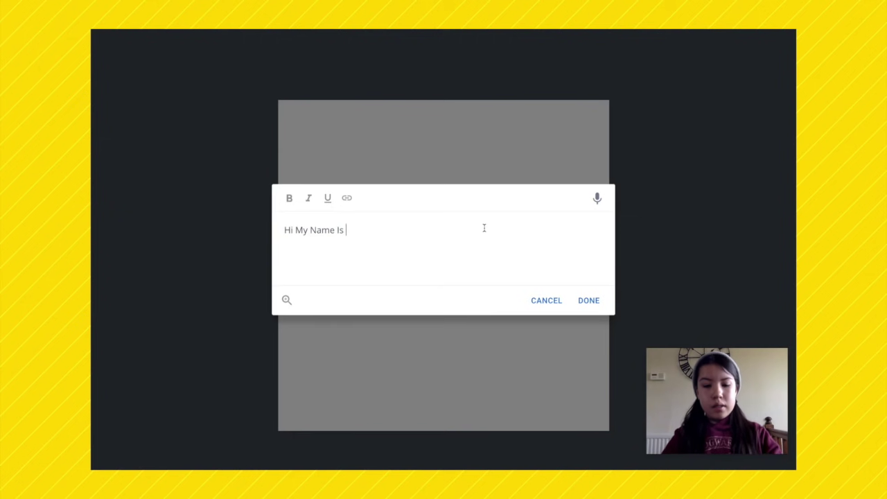
{"action": "type", "text": "Ruby!"}
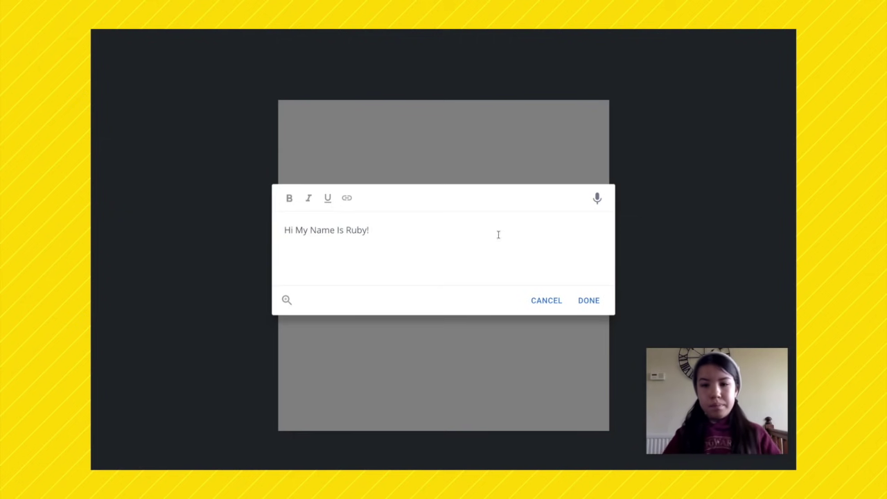
{"action": "left_click", "coordinate": [584, 301]}
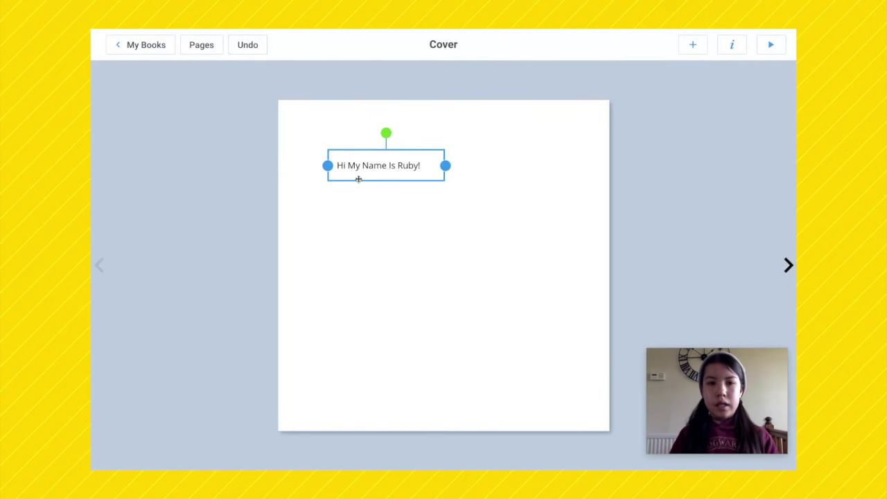
{"action": "left_click", "coordinate": [137, 467]}
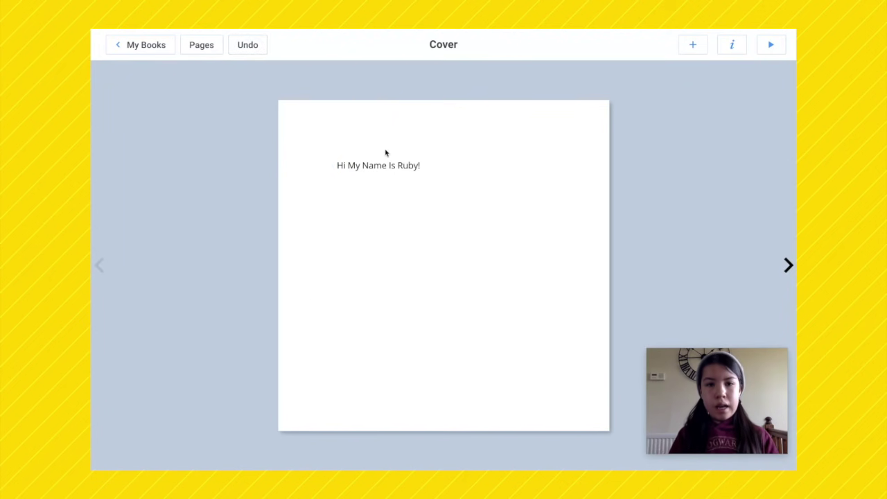
Step: Centre the greeting on the cover, enlarge it to size 60, centre-align and underline it
{"action": "left_click_drag", "start_coordinate": [385, 166], "coordinate": [445, 266]}
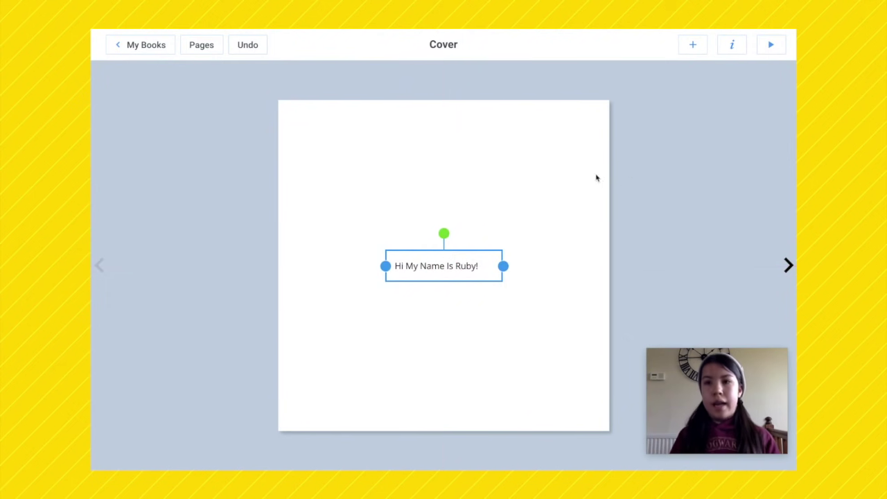
{"action": "left_click", "coordinate": [731, 45]}
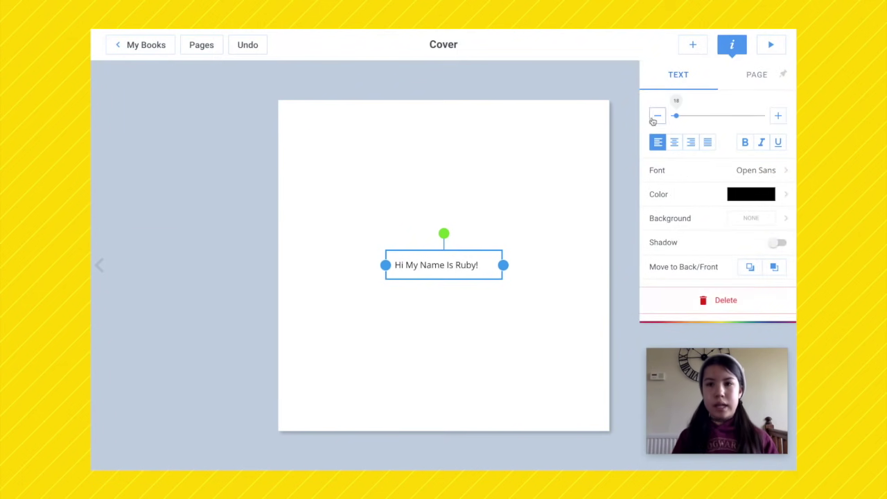
{"action": "mouse_move", "coordinate": [676, 116]}
{"action": "left_mouse_down"}
{"action": "mouse_move", "coordinate": [693, 115]}
{"action": "mouse_move", "coordinate": [673, 115]}
{"action": "mouse_move", "coordinate": [688, 119]}
{"action": "left_mouse_up"}
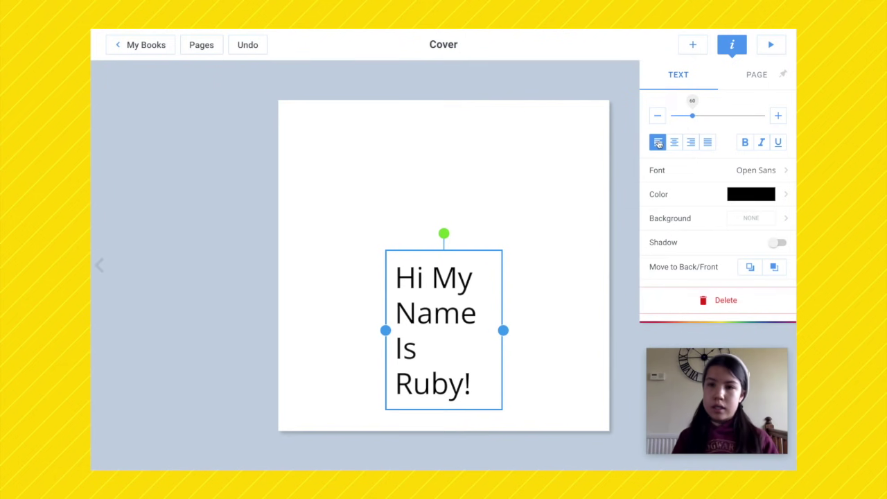
{"action": "left_click", "coordinate": [673, 141]}
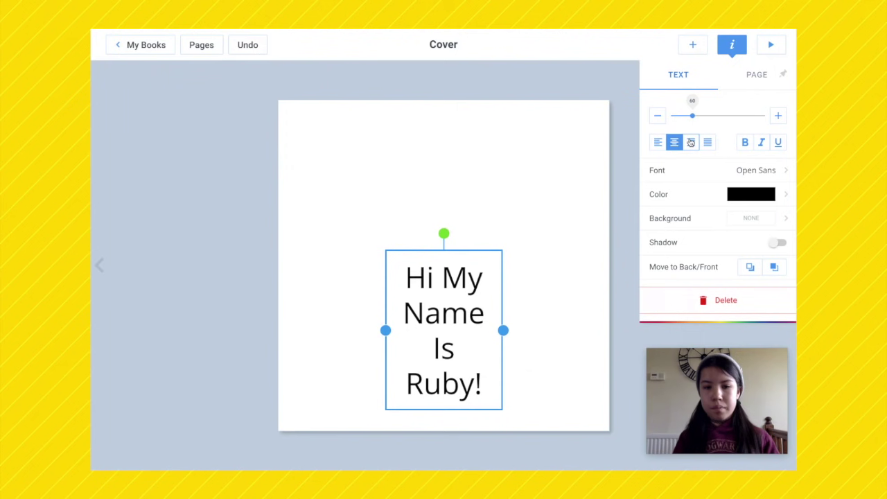
{"action": "left_click", "coordinate": [691, 142]}
{"action": "left_click", "coordinate": [707, 142]}
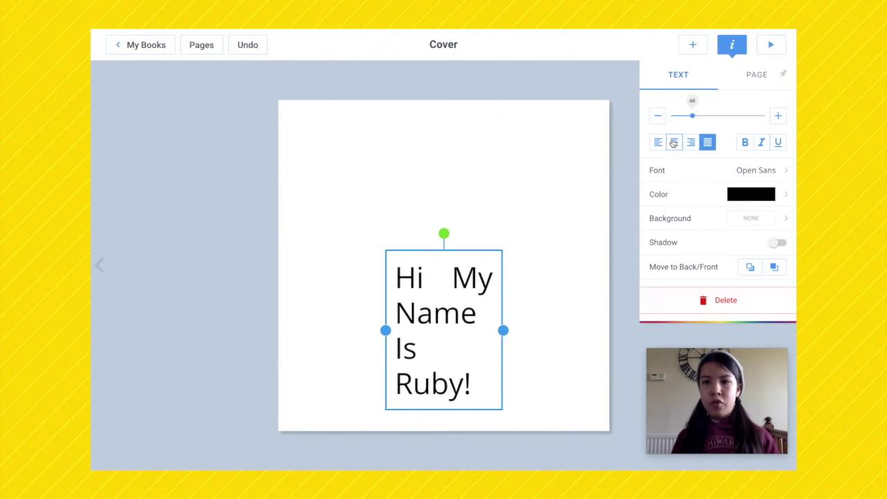
{"action": "left_click", "coordinate": [673, 142]}
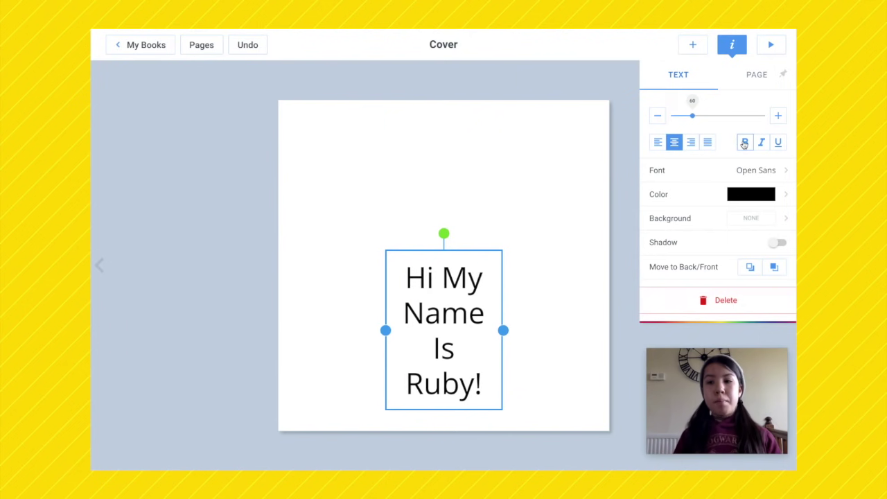
{"action": "left_click", "coordinate": [778, 142]}
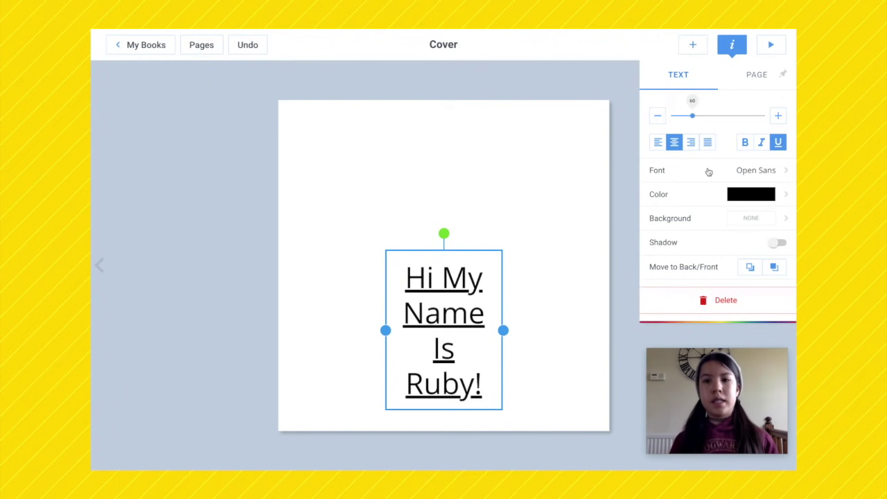
Step: Set the greeting's font to Fredericka the Great
{"action": "left_click", "coordinate": [708, 170]}
{"action": "scroll", "coordinate": [691, 166], "scroll_direction": "down", "scroll_amount": 4}
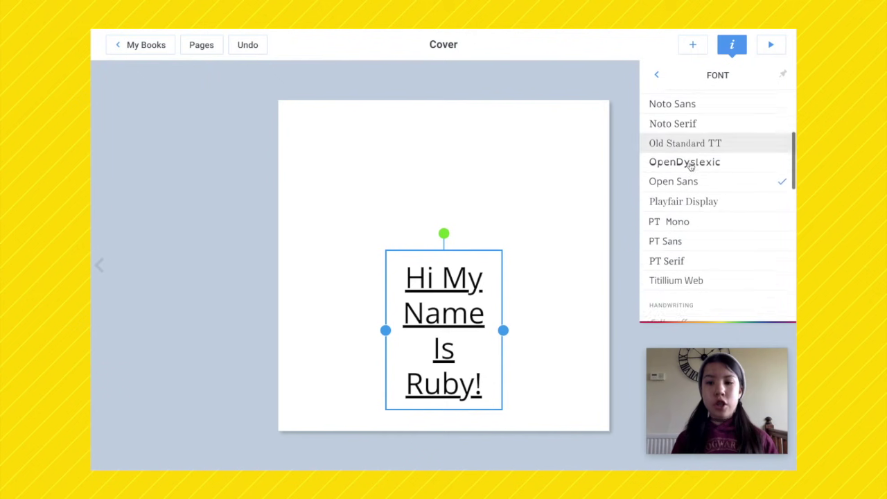
{"action": "scroll", "coordinate": [691, 166], "scroll_direction": "down", "scroll_amount": 12}
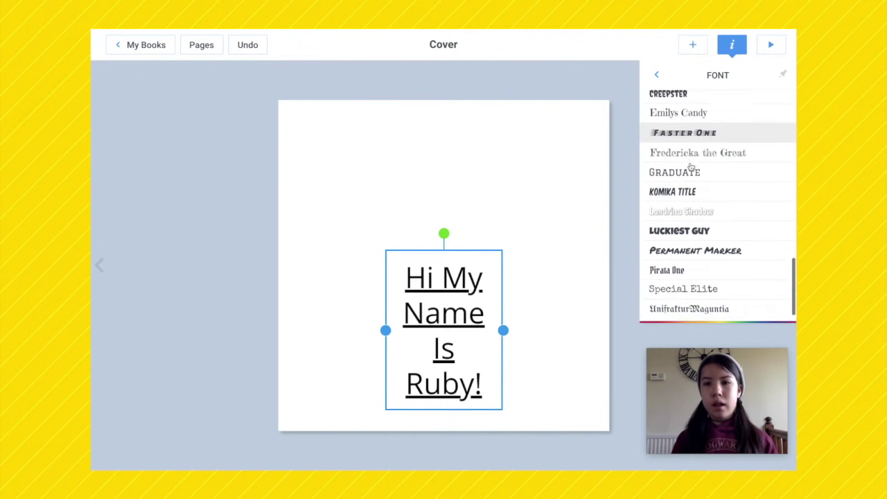
{"action": "scroll", "coordinate": [691, 201], "scroll_direction": "up", "scroll_amount": 3}
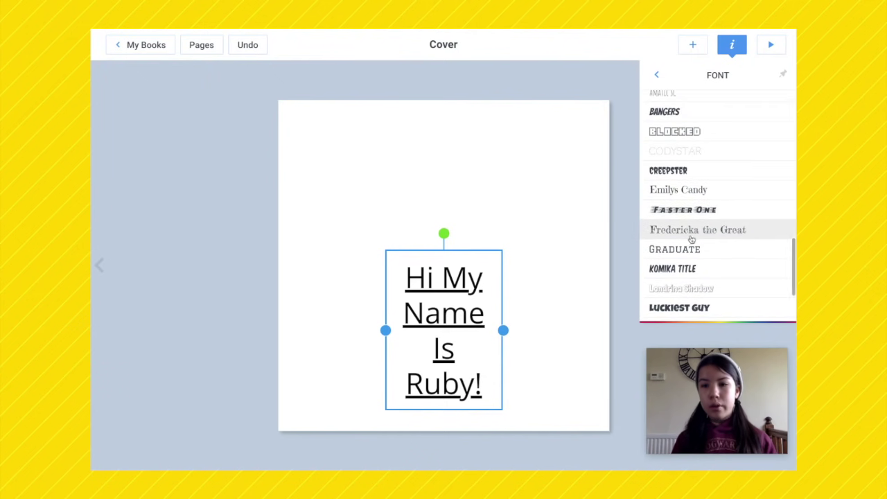
{"action": "left_click", "coordinate": [688, 233]}
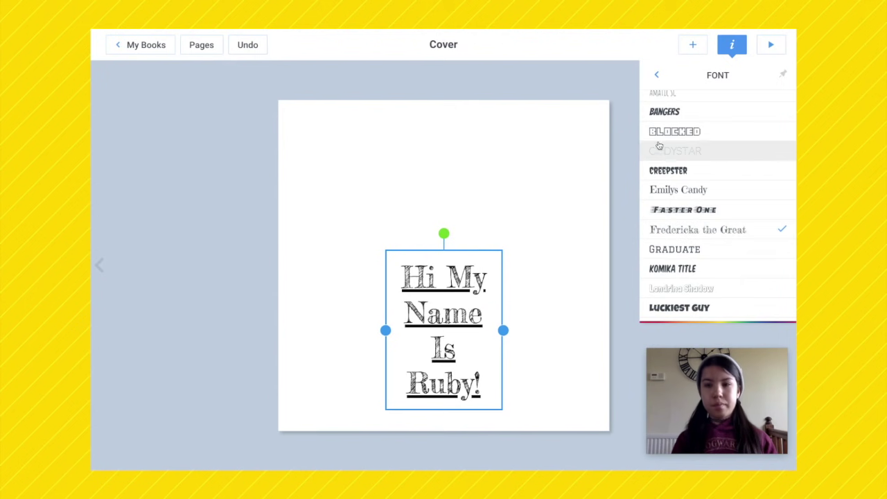
{"action": "left_click", "coordinate": [656, 74]}
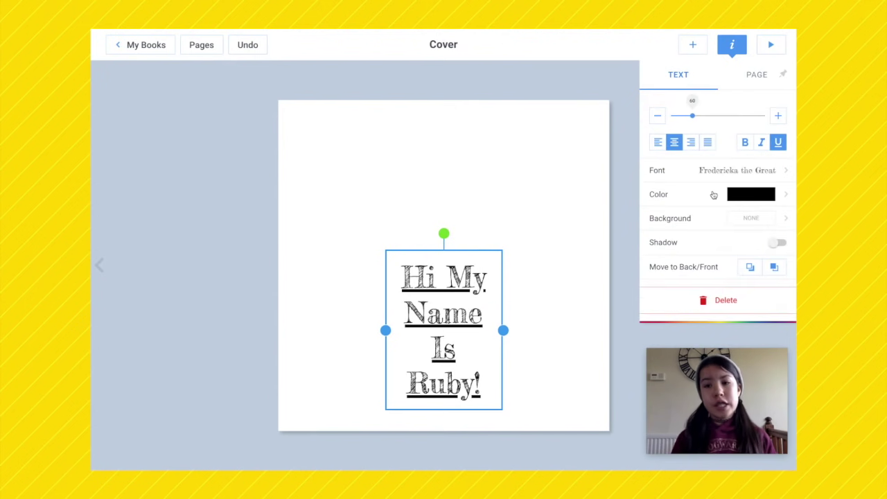
Step: Colour the greeting a custom pale yellow using the colour picker's hue and brightness
{"action": "left_click", "coordinate": [714, 195]}
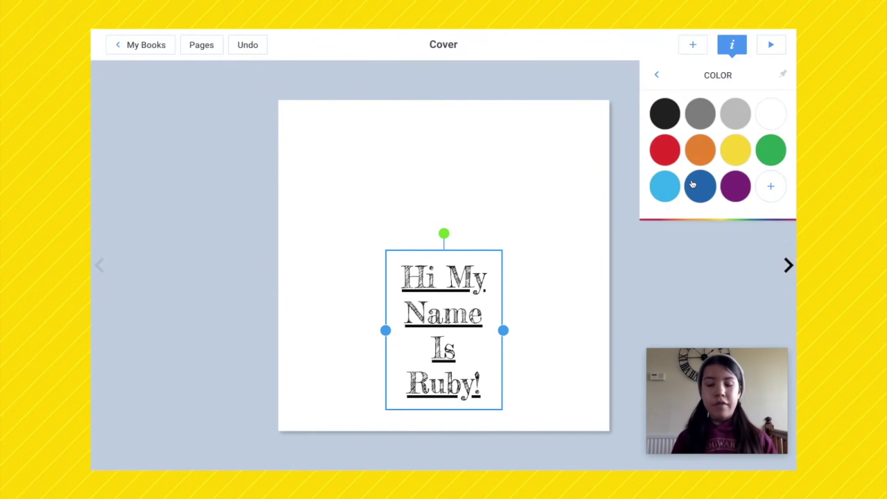
{"action": "left_click", "coordinate": [769, 186]}
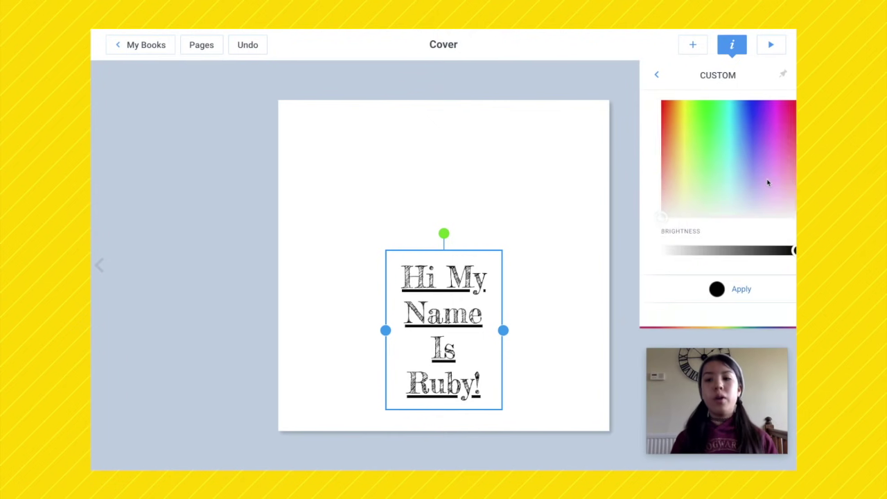
{"action": "mouse_move", "coordinate": [672, 154]}
{"action": "left_mouse_down"}
{"action": "mouse_move", "coordinate": [707, 99]}
{"action": "mouse_move", "coordinate": [695, 162]}
{"action": "mouse_move", "coordinate": [753, 119]}
{"action": "mouse_move", "coordinate": [702, 121]}
{"action": "left_mouse_up"}
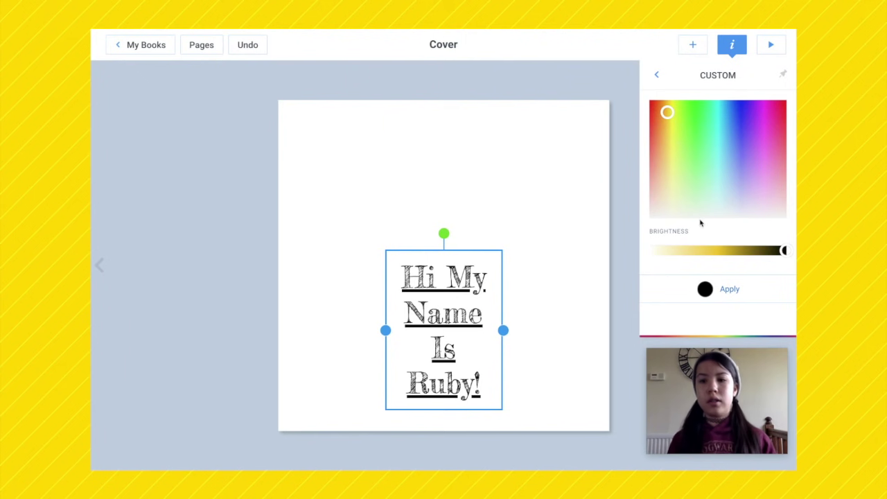
{"action": "left_click_drag", "start_coordinate": [783, 250], "coordinate": [696, 250]}
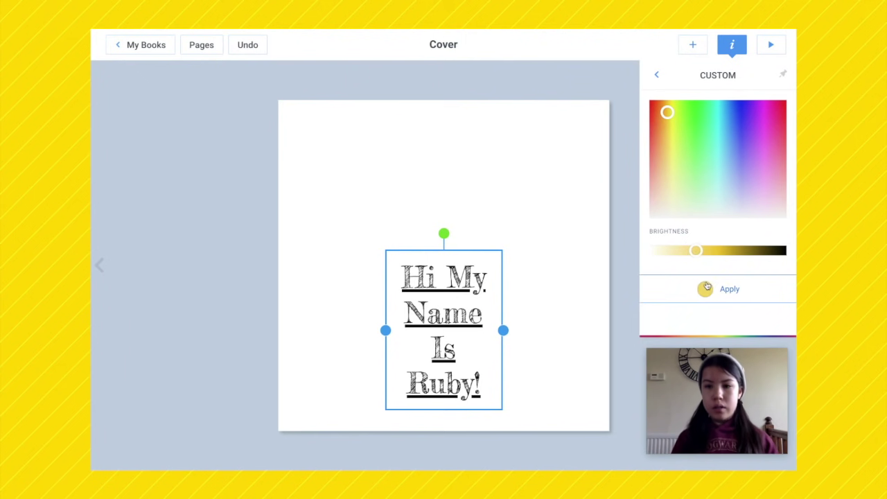
{"action": "left_click", "coordinate": [707, 289]}
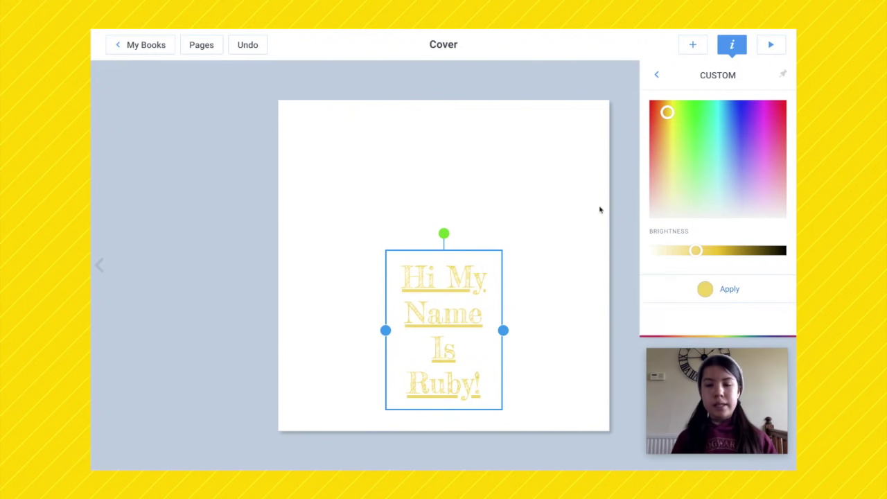
{"action": "left_click", "coordinate": [656, 74]}
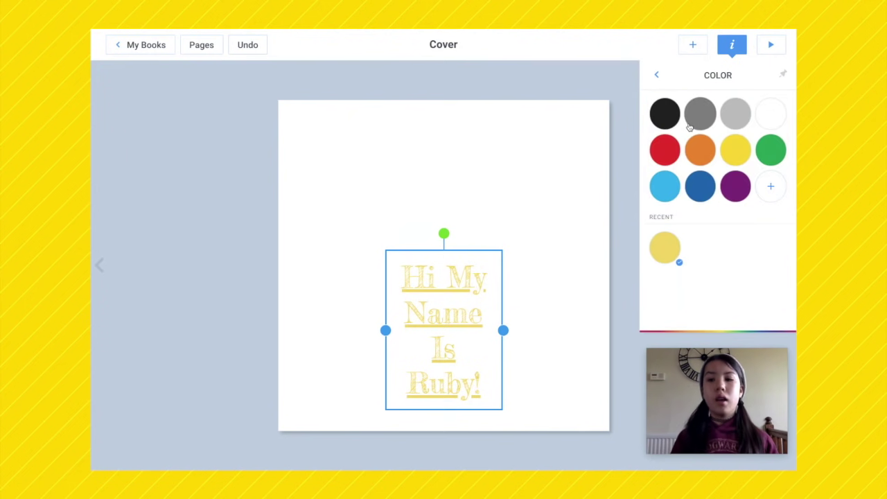
{"action": "left_click", "coordinate": [656, 74]}
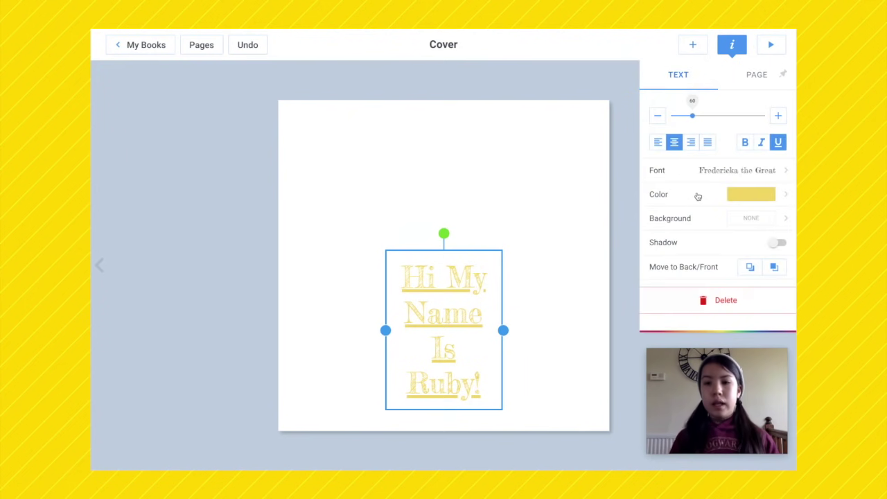
Step: Widen the greeting so it wraps onto two lines and re-centre it on the cover
{"action": "left_click", "coordinate": [566, 170]}
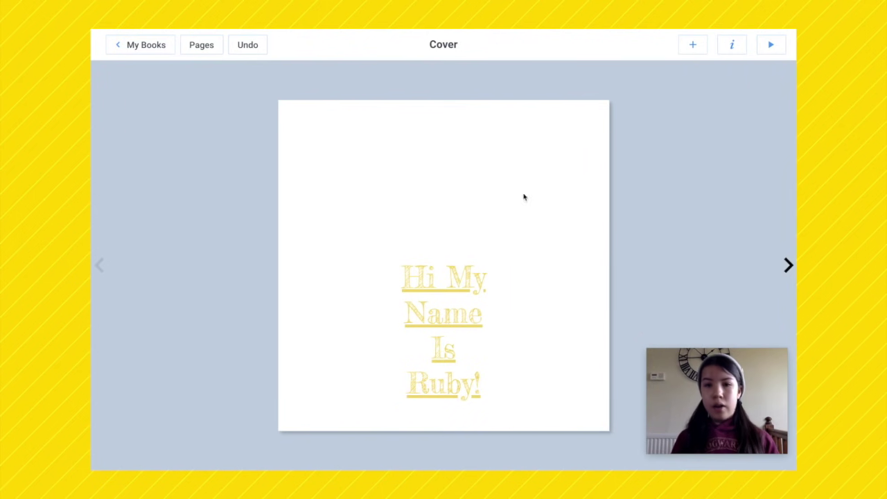
{"action": "left_click_drag", "start_coordinate": [460, 297], "coordinate": [408, 229]}
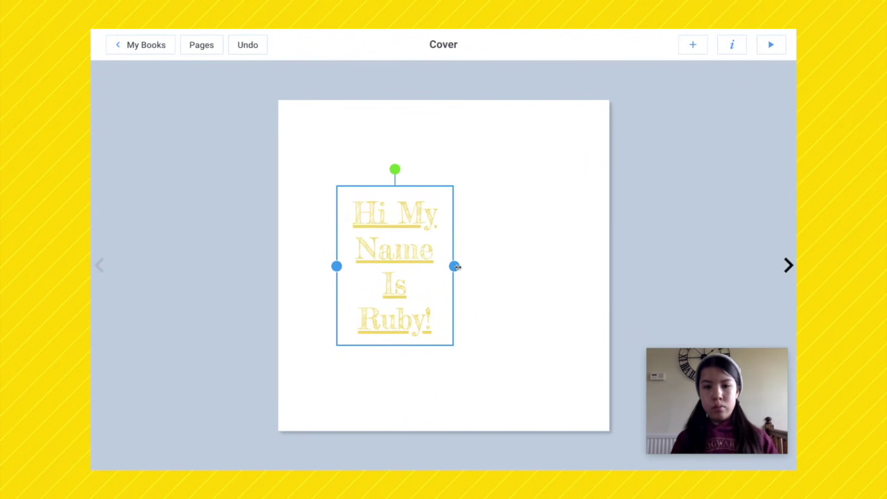
{"action": "left_click_drag", "start_coordinate": [456, 267], "coordinate": [544, 265]}
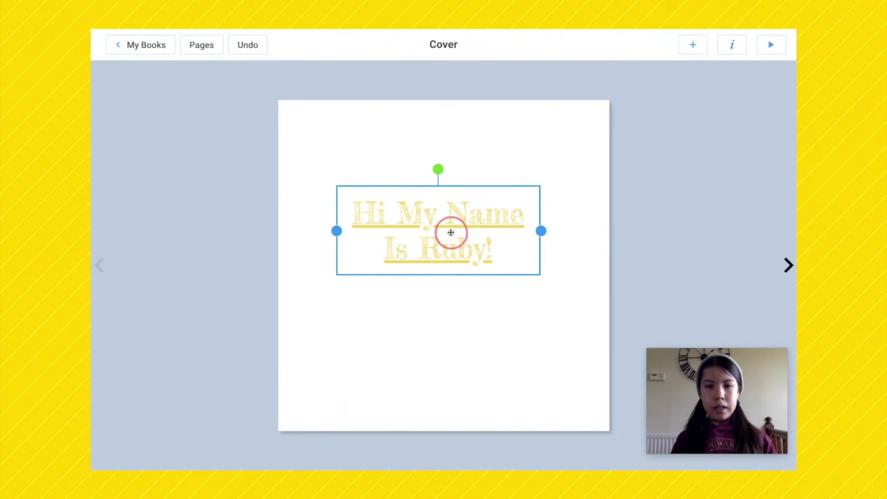
{"action": "left_click_drag", "start_coordinate": [451, 232], "coordinate": [457, 267]}
{"action": "left_click", "coordinate": [549, 281]}
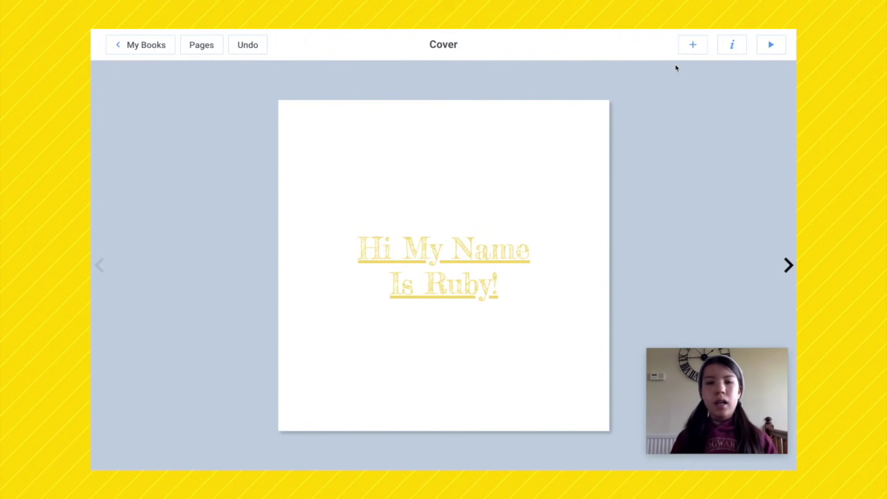
{"action": "left_click", "coordinate": [686, 45]}
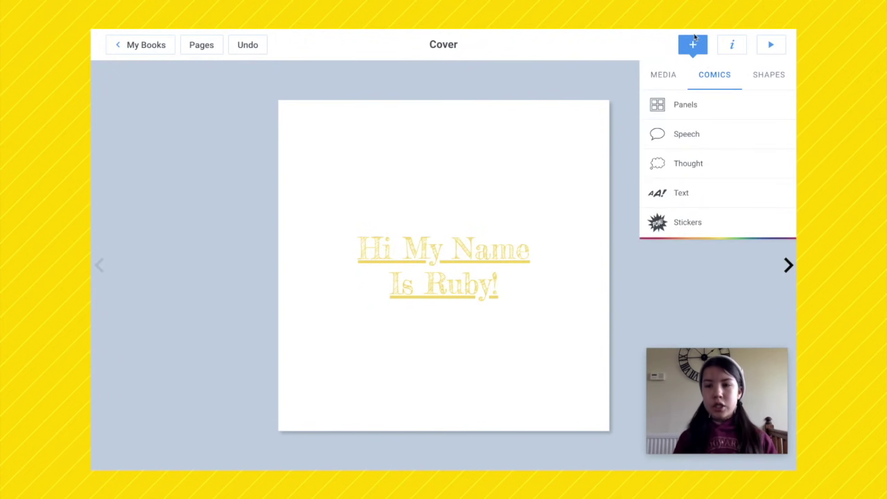
Step: Take a webcam photo, add it to the cover, and shrink it to the top centre above the title
{"action": "left_click", "coordinate": [668, 76]}
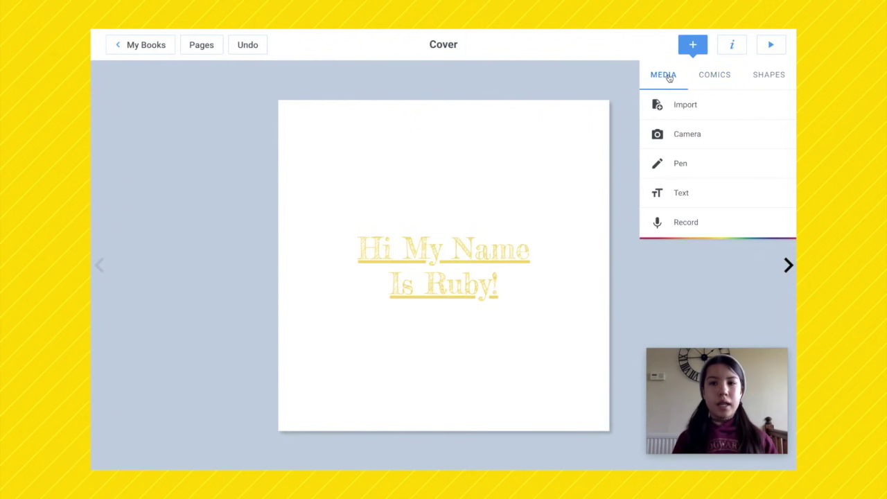
{"action": "left_click", "coordinate": [671, 132]}
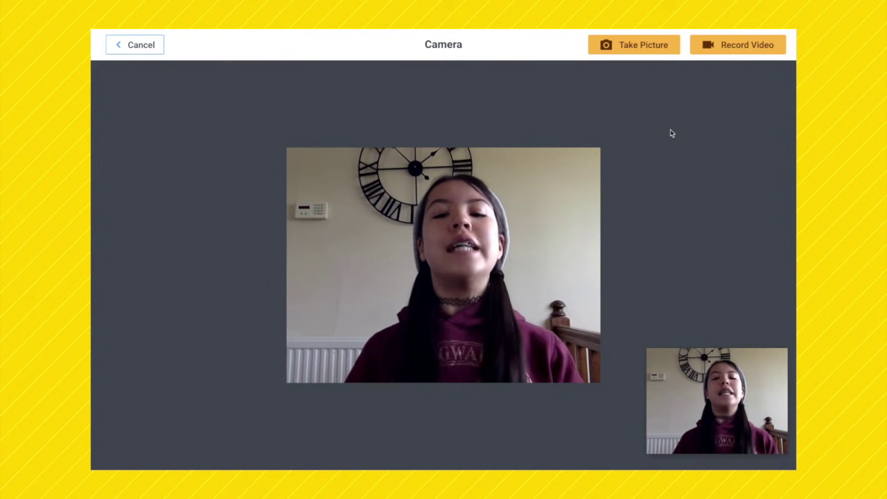
{"action": "left_click", "coordinate": [628, 44]}
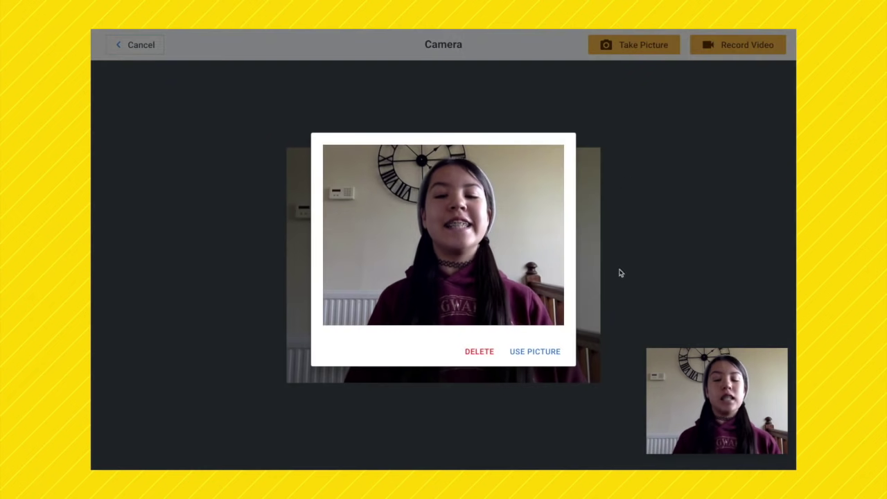
{"action": "left_click", "coordinate": [535, 352]}
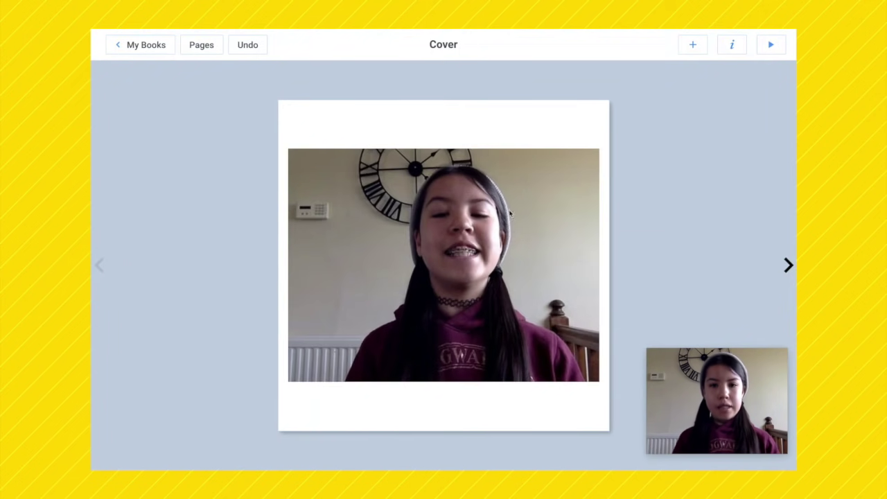
{"action": "left_click", "coordinate": [289, 151]}
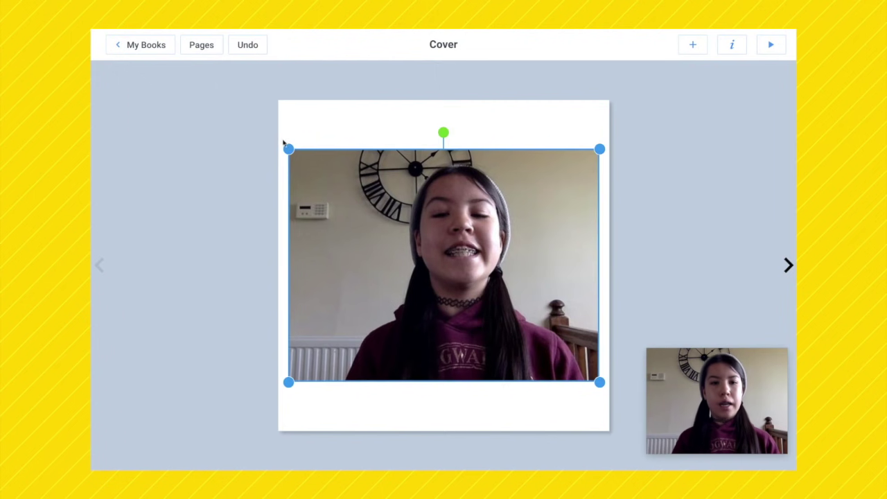
{"action": "left_click_drag", "start_coordinate": [289, 149], "coordinate": [458, 299]}
{"action": "left_click_drag", "start_coordinate": [523, 338], "coordinate": [441, 181]}
{"action": "left_click", "coordinate": [364, 381]}
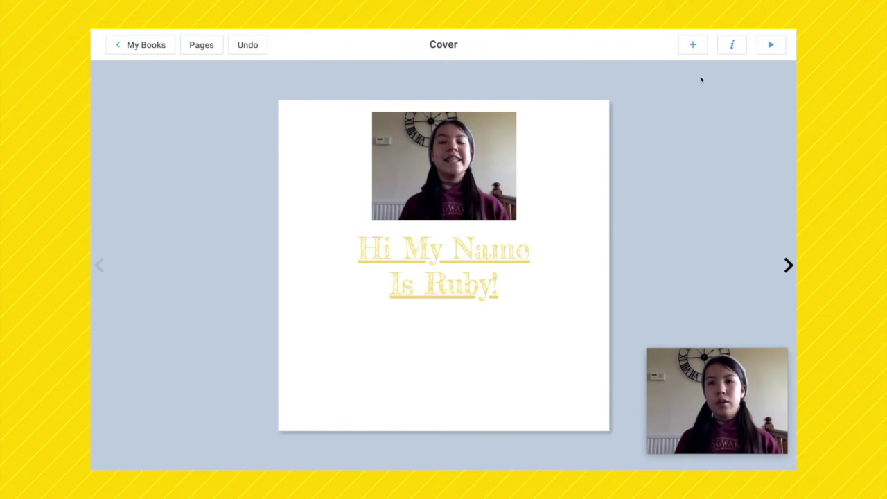
Step: Import the grey-and-white kitten picture from a Google image search for 'kittens'
{"action": "left_click", "coordinate": [692, 45]}
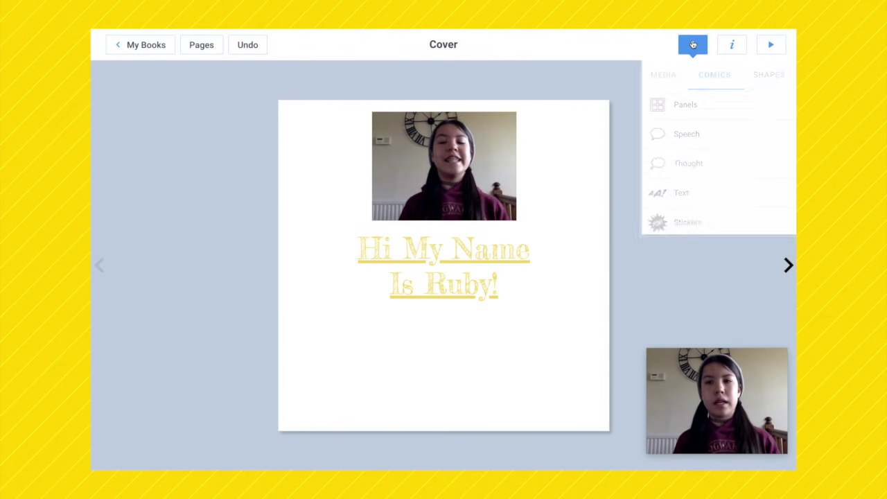
{"action": "left_click", "coordinate": [663, 75]}
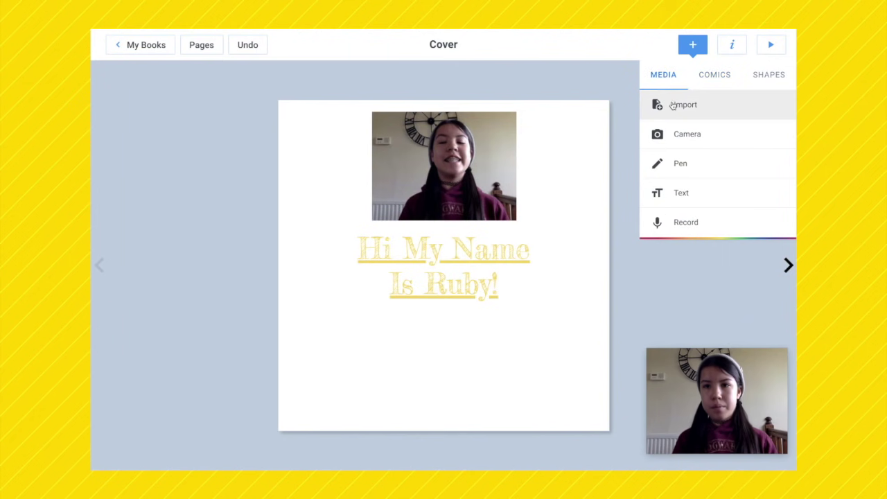
{"action": "left_click", "coordinate": [673, 106]}
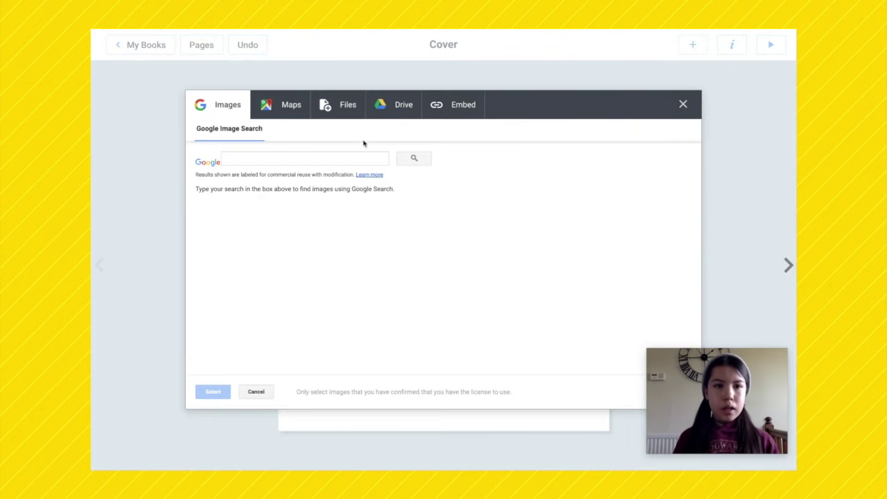
{"action": "left_click", "coordinate": [276, 158]}
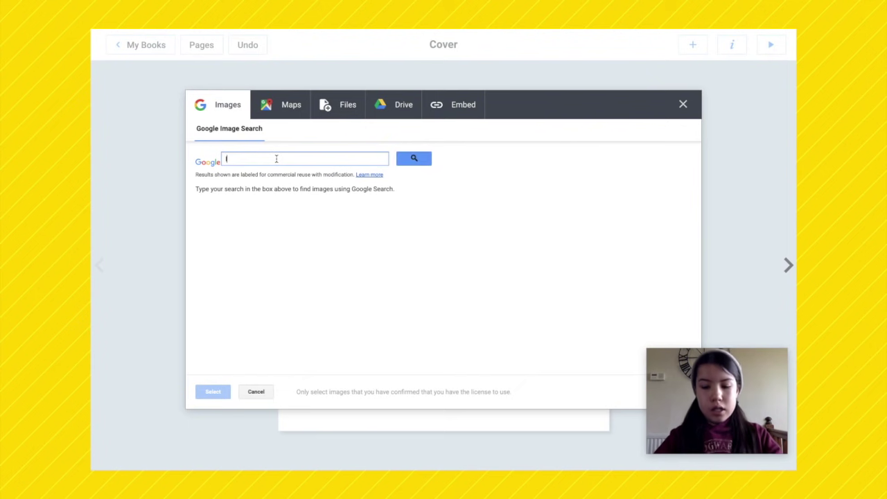
{"action": "type", "text": "k"}
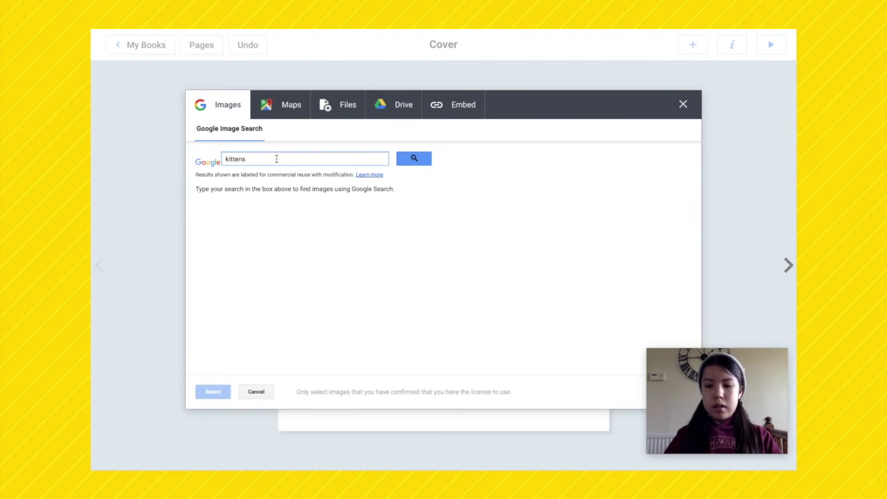
{"action": "type", "text": "ittens"}
{"action": "key", "text": "Return"}
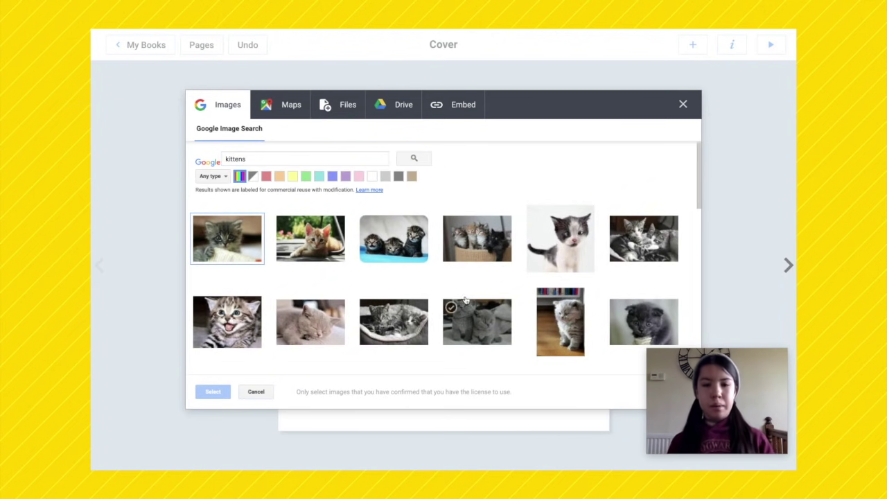
{"action": "scroll", "coordinate": [418, 282], "scroll_direction": "down", "scroll_amount": 3}
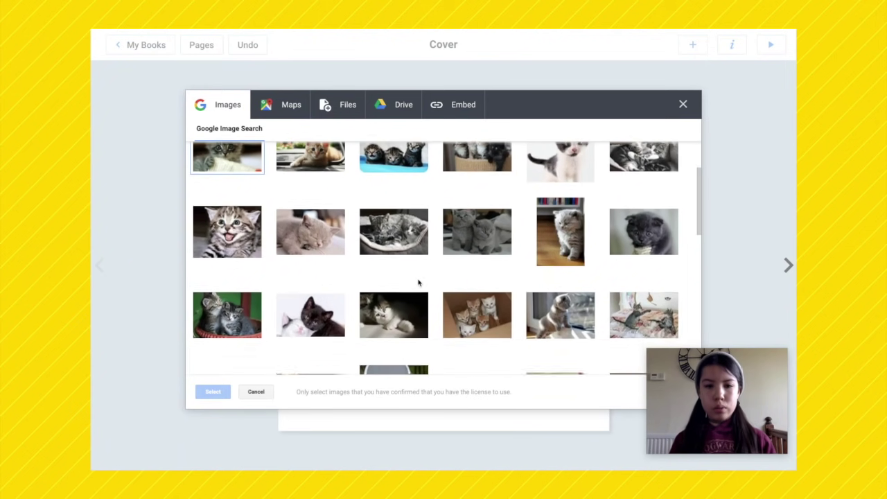
{"action": "scroll", "coordinate": [418, 282], "scroll_direction": "up", "scroll_amount": 2}
{"action": "left_click", "coordinate": [556, 202]}
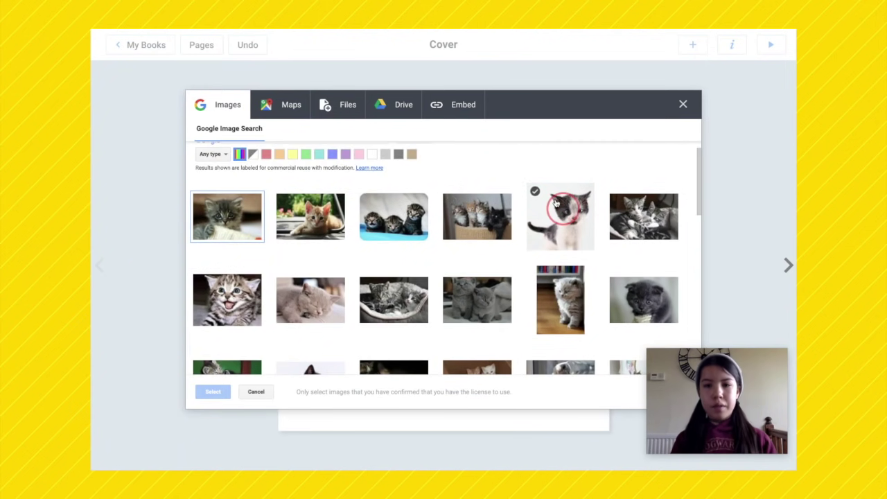
{"action": "left_click", "coordinate": [214, 392]}
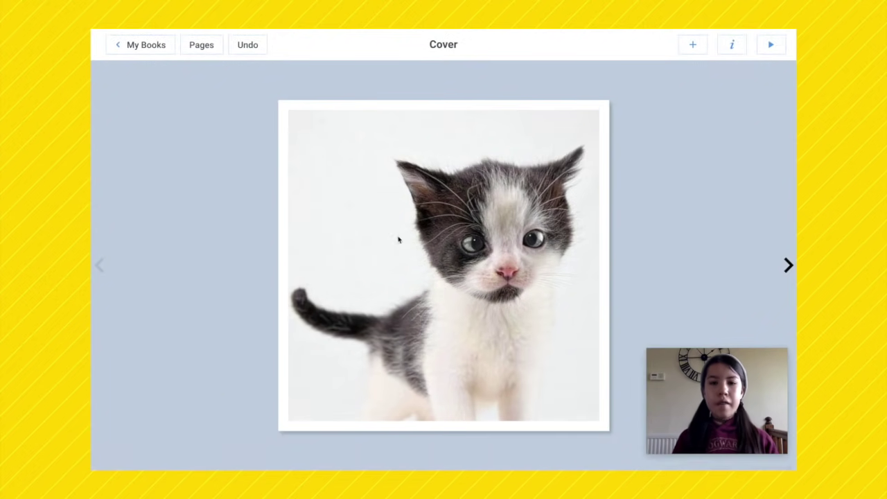
Step: Shrink the kitten picture to a small square below the yellow title
{"action": "left_click", "coordinate": [356, 144]}
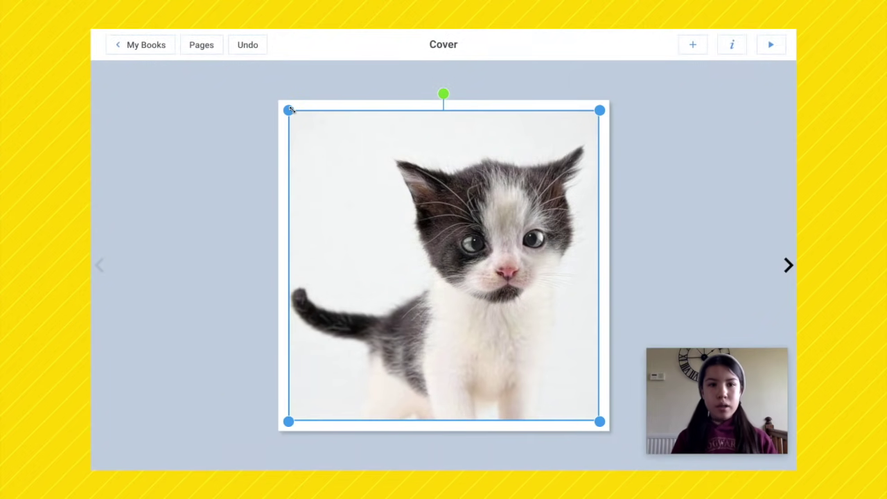
{"action": "left_click_drag", "start_coordinate": [289, 109], "coordinate": [427, 383]}
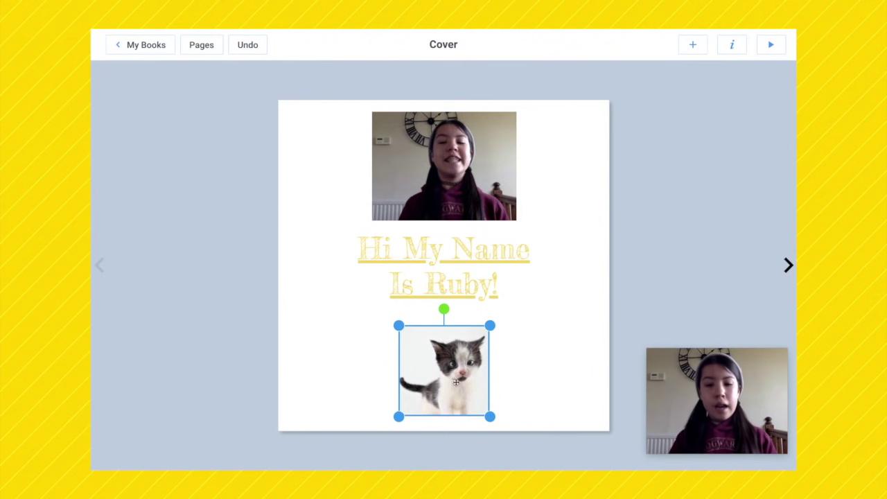
{"action": "left_click", "coordinate": [535, 343]}
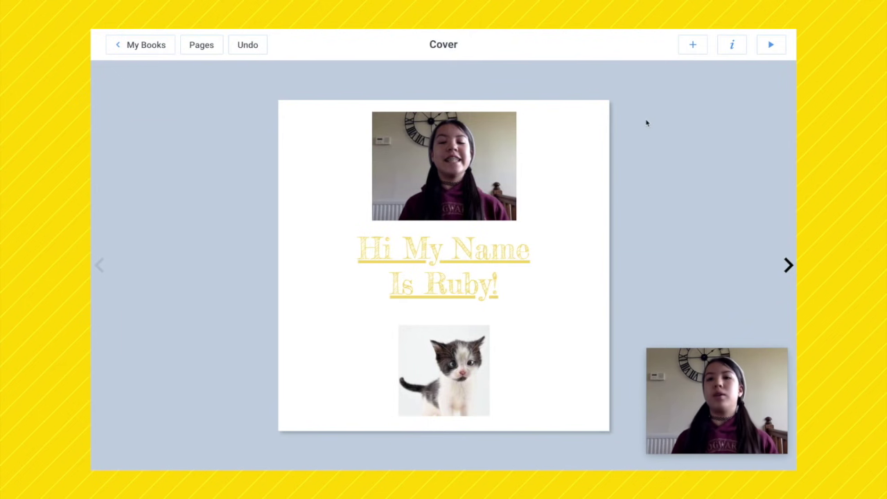
Step: Draw a small sunglasses emoji on the cover with the pen tool's Emojis, over the greeting
{"action": "left_click", "coordinate": [692, 44]}
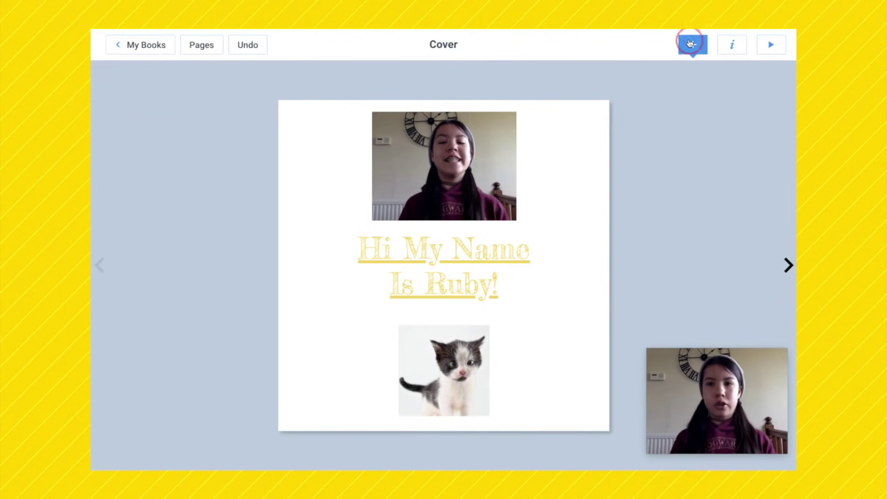
{"action": "left_click", "coordinate": [664, 74]}
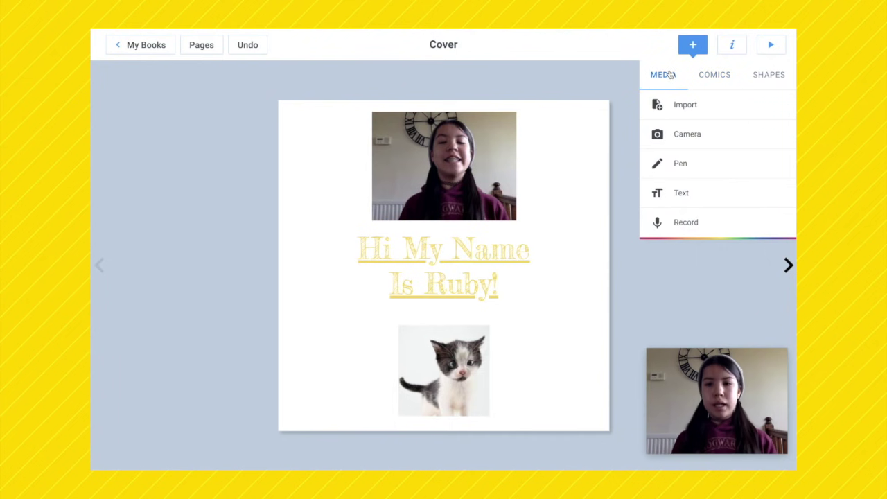
{"action": "left_click", "coordinate": [679, 160]}
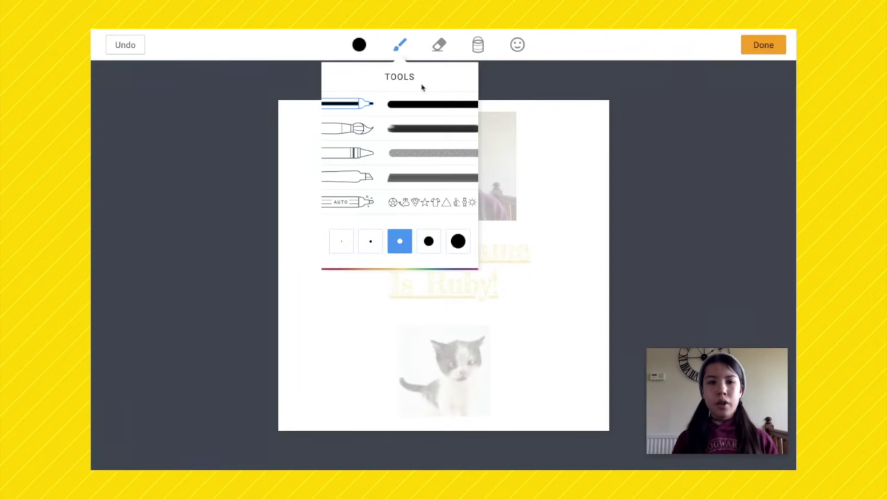
{"action": "left_click", "coordinate": [517, 45]}
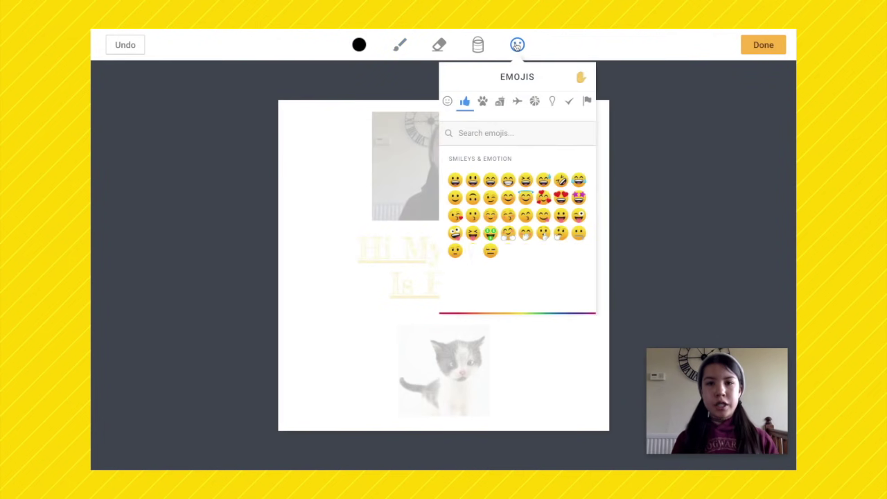
{"action": "scroll", "coordinate": [511, 182], "scroll_direction": "down", "scroll_amount": 4}
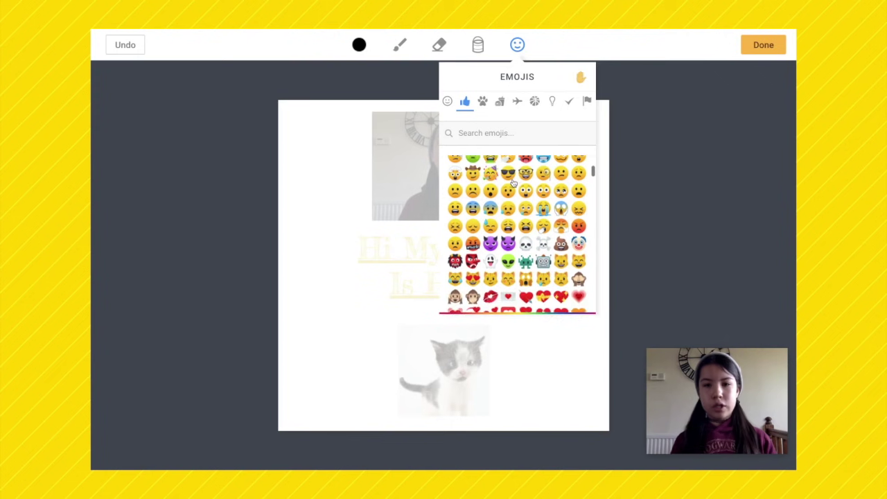
{"action": "scroll", "coordinate": [513, 181], "scroll_direction": "up", "scroll_amount": 2}
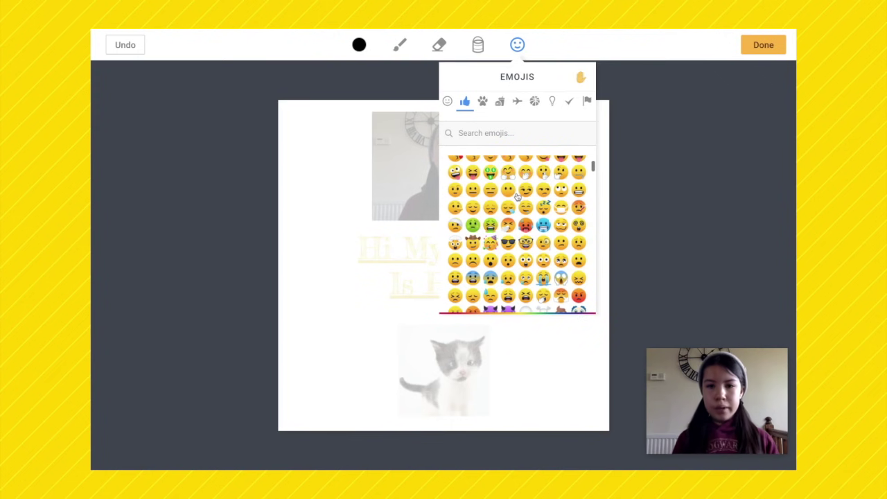
{"action": "left_click", "coordinate": [508, 241]}
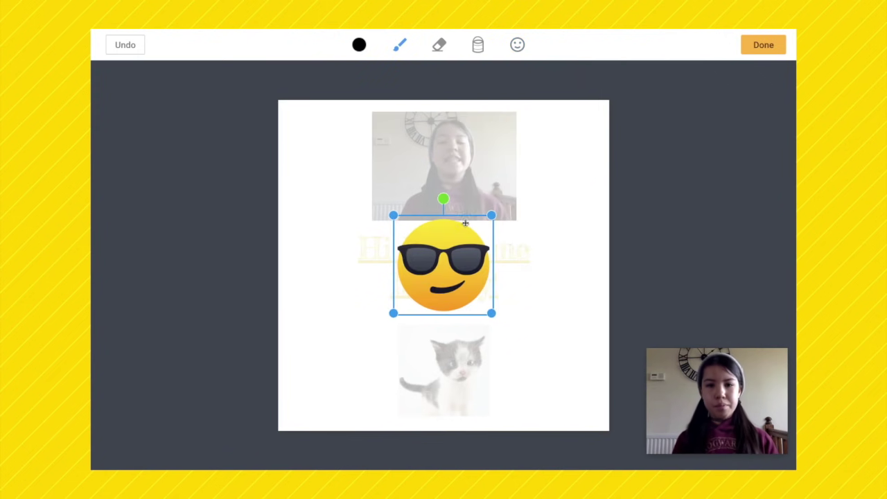
{"action": "left_click_drag", "start_coordinate": [493, 216], "coordinate": [456, 294]}
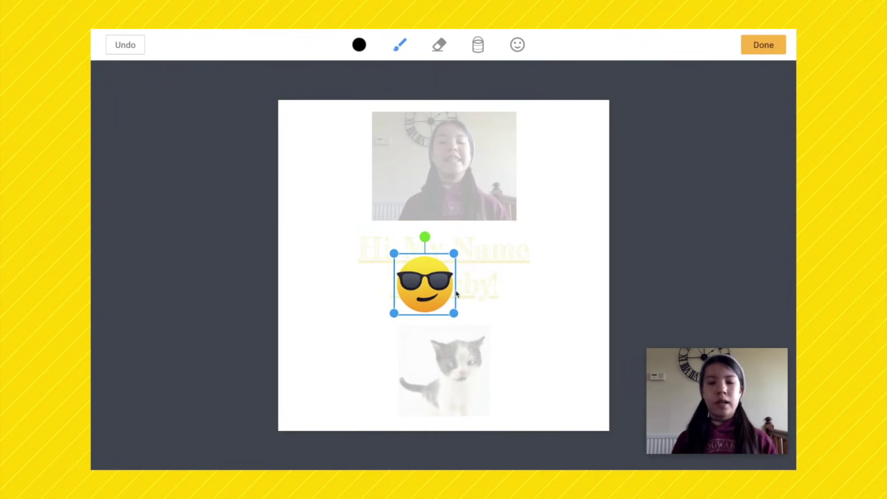
{"action": "left_click", "coordinate": [762, 43]}
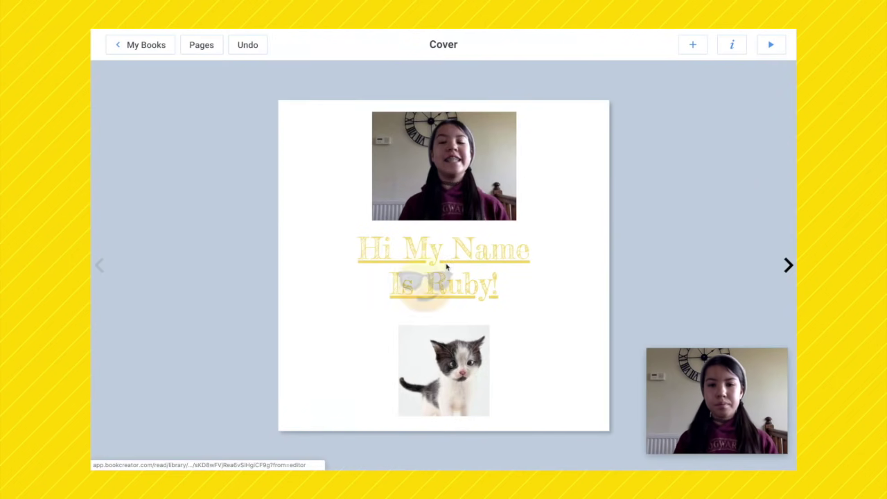
Step: Place the sunglasses emoji over the author's face in the webcam photo and show the page background options
{"action": "left_click_drag", "start_coordinate": [410, 289], "coordinate": [436, 150]}
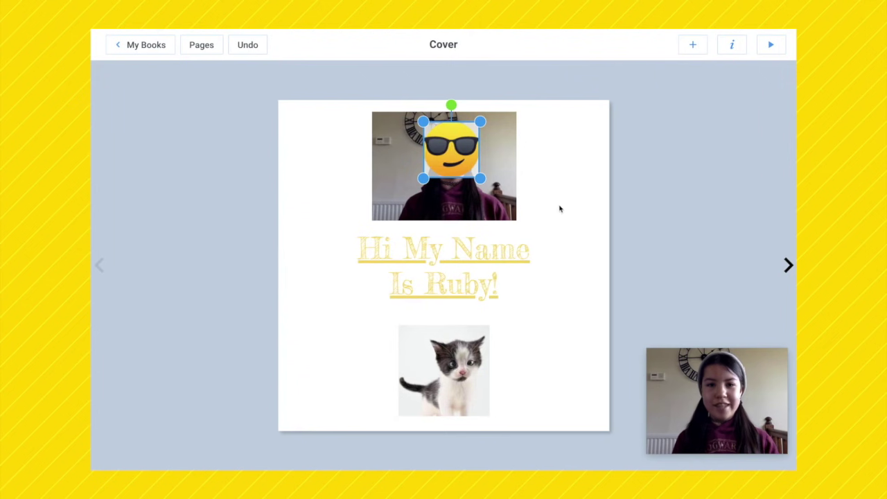
{"action": "left_click", "coordinate": [563, 212]}
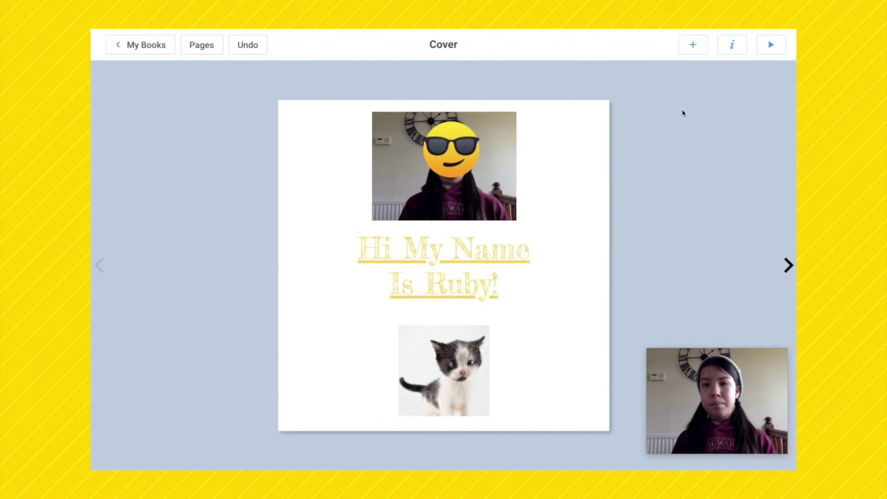
{"action": "left_click", "coordinate": [729, 47]}
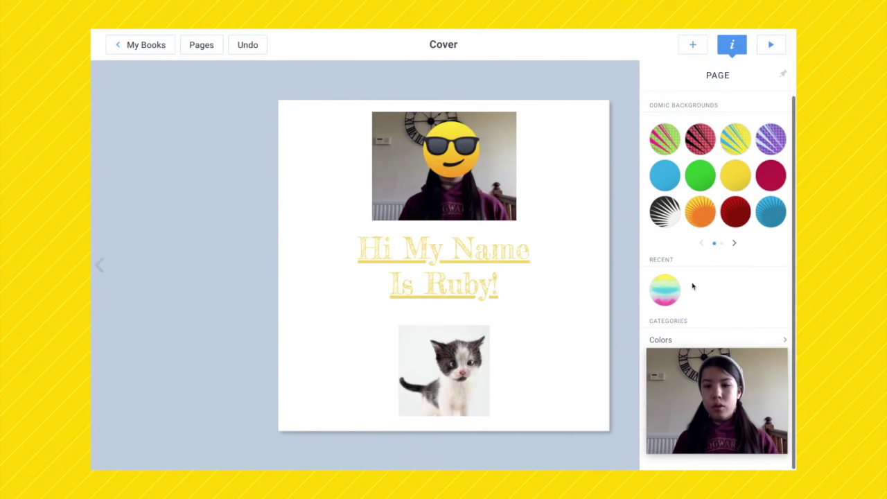
Step: Apply the brown wood texture from Textures as the cover page background
{"action": "scroll", "coordinate": [691, 295], "scroll_direction": "down", "scroll_amount": 1}
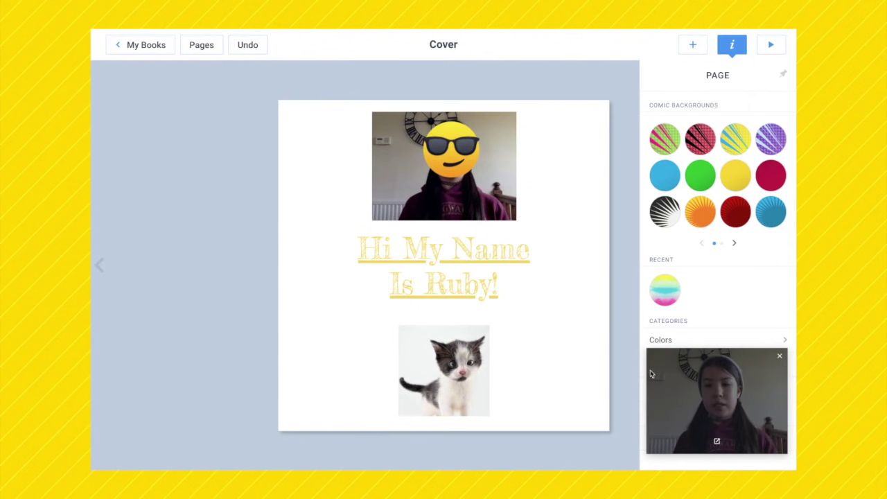
{"action": "left_click_drag", "start_coordinate": [680, 383], "coordinate": [252, 262]}
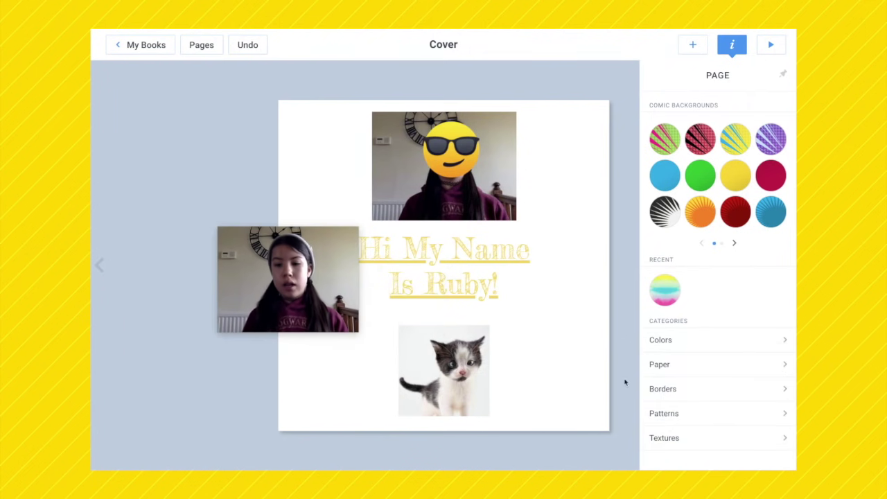
{"action": "left_click", "coordinate": [683, 438]}
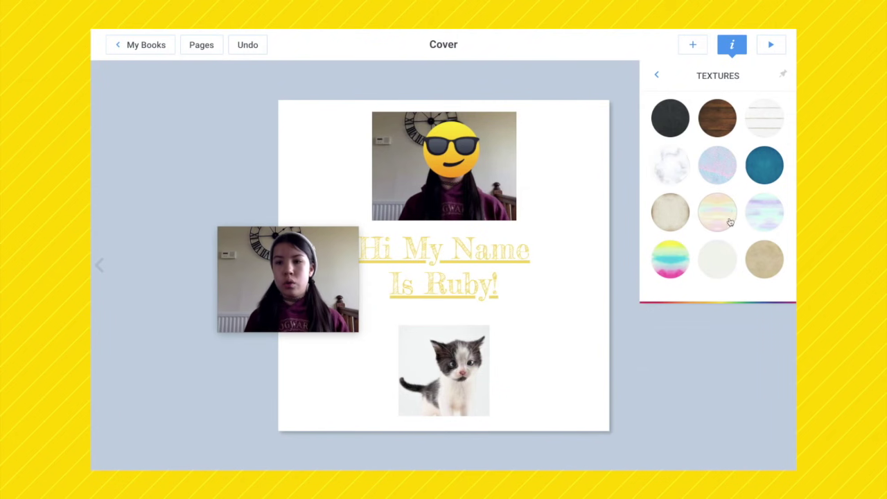
{"action": "left_click", "coordinate": [710, 121]}
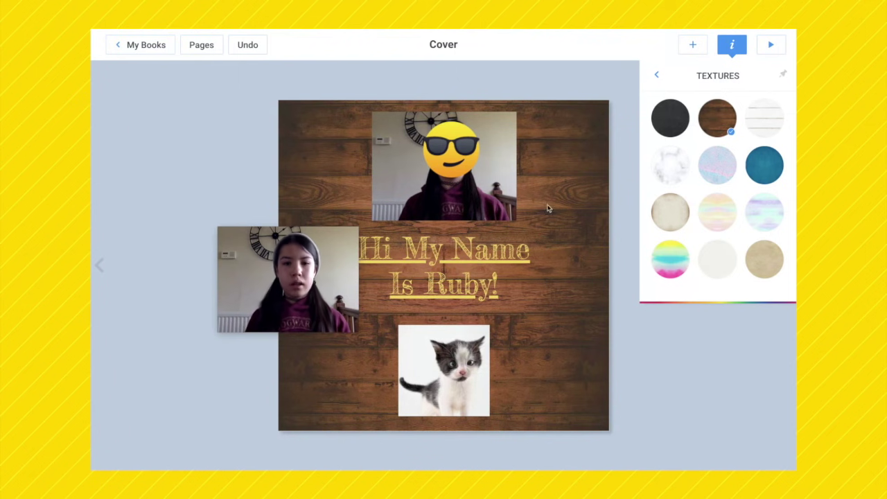
{"action": "left_click", "coordinate": [654, 73]}
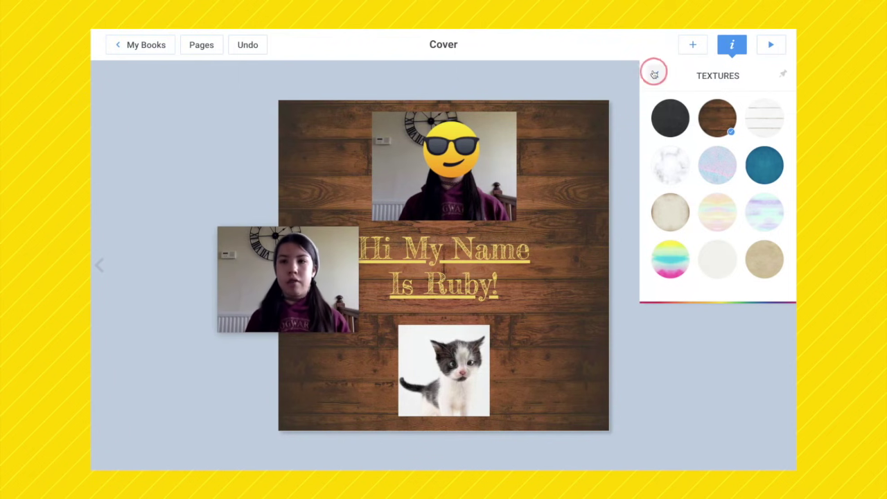
{"action": "left_click", "coordinate": [608, 221]}
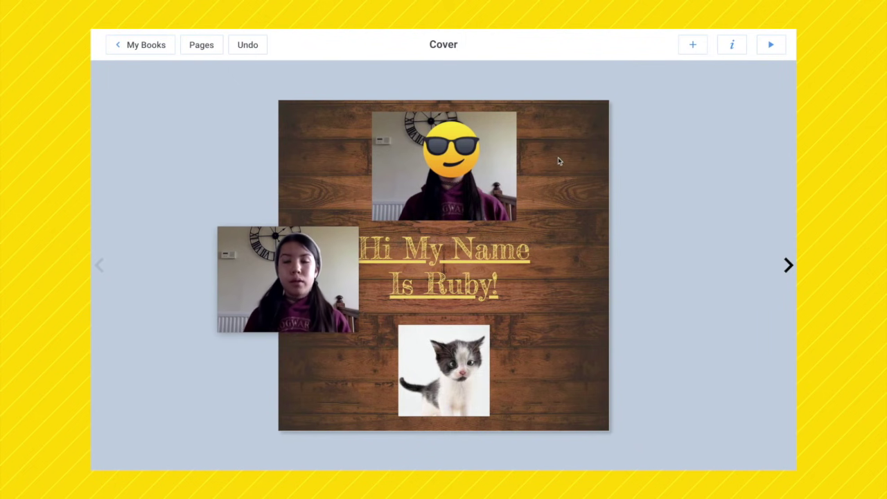
Step: Add the Comics AWESOME! sticker beside the kitten, slightly enlarged and rotated 33°
{"action": "left_click", "coordinate": [698, 45]}
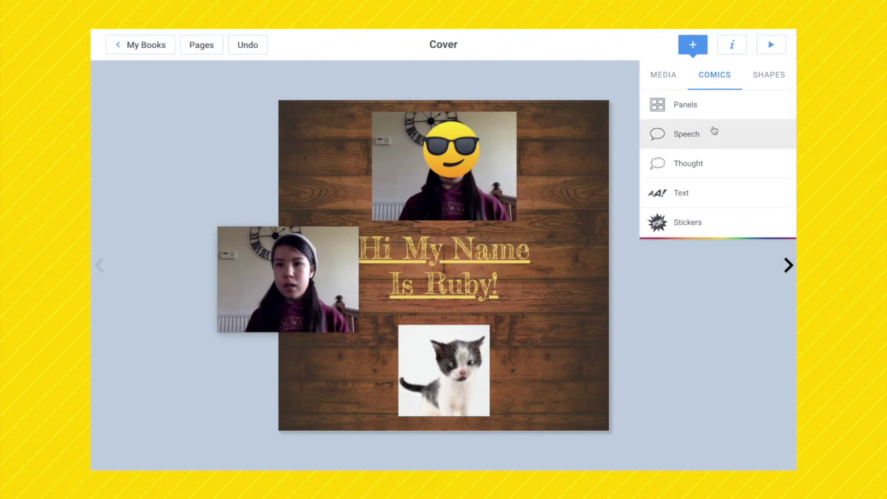
{"action": "left_click", "coordinate": [699, 222]}
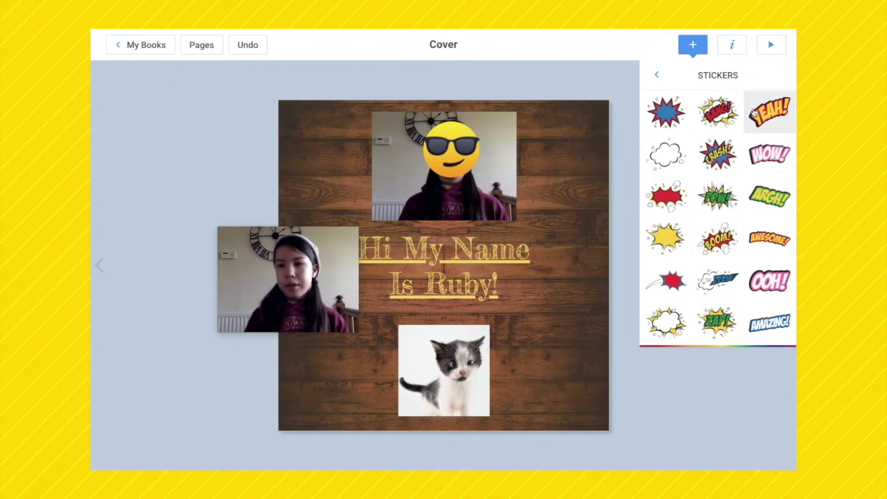
{"action": "left_click", "coordinate": [766, 240]}
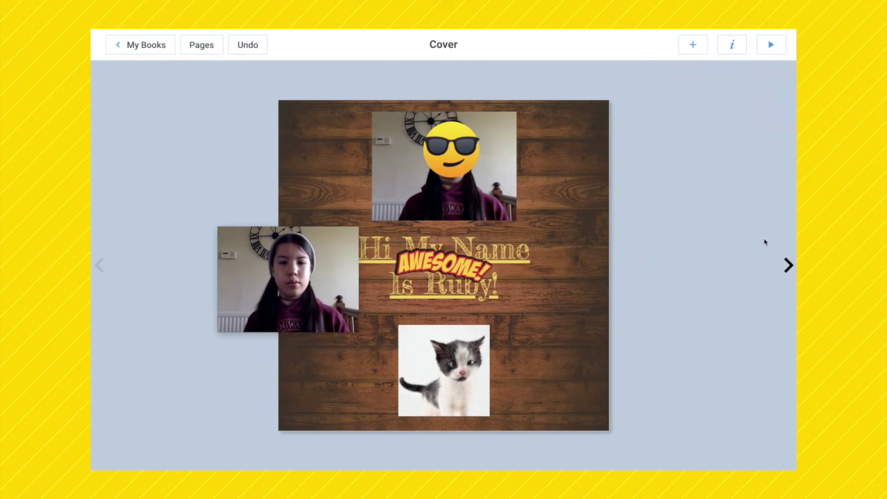
{"action": "left_click_drag", "start_coordinate": [468, 260], "coordinate": [589, 320]}
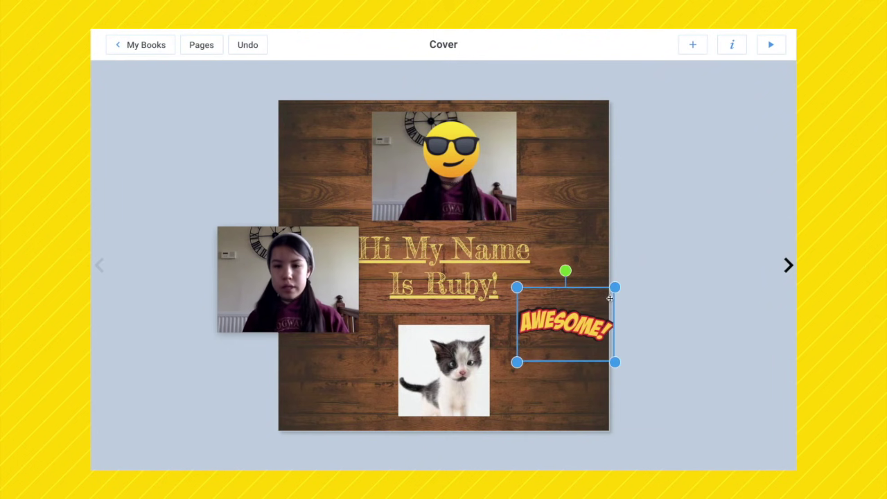
{"action": "left_click_drag", "start_coordinate": [615, 288], "coordinate": [622, 283]}
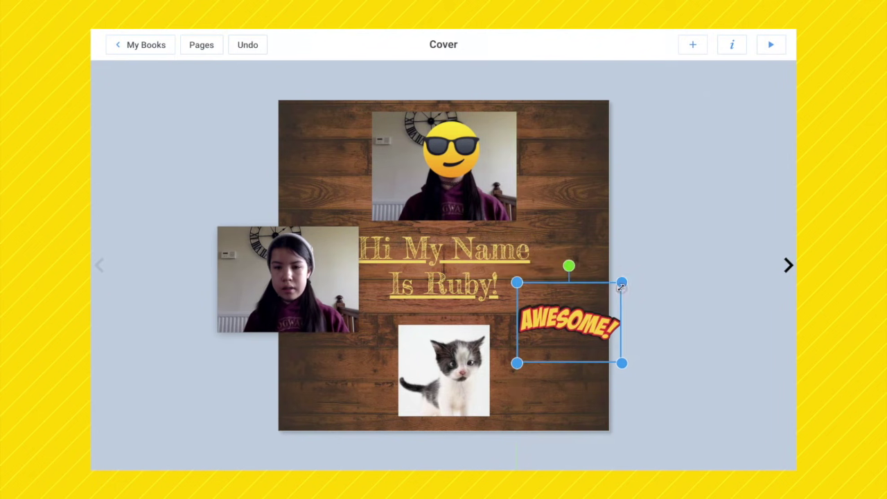
{"action": "left_click_drag", "start_coordinate": [581, 308], "coordinate": [568, 322]}
{"action": "left_click_drag", "start_coordinate": [556, 283], "coordinate": [587, 292]}
{"action": "left_click_drag", "start_coordinate": [558, 336], "coordinate": [548, 347]}
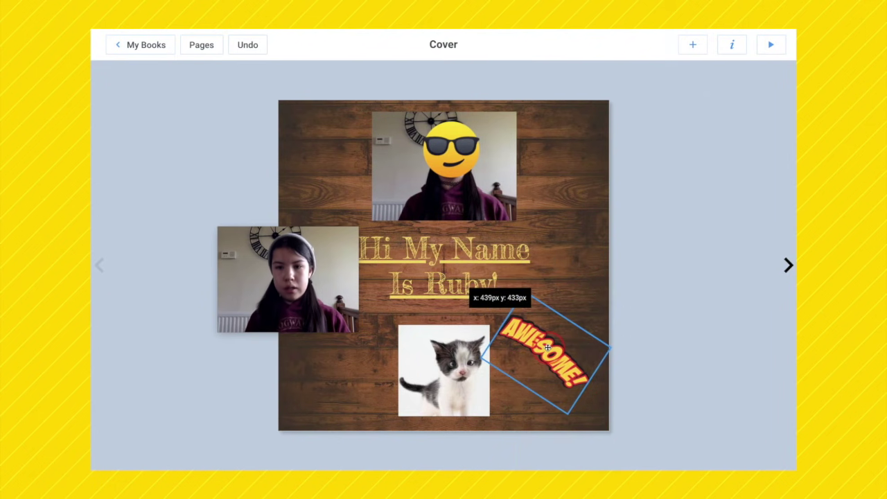
{"action": "left_click", "coordinate": [610, 312]}
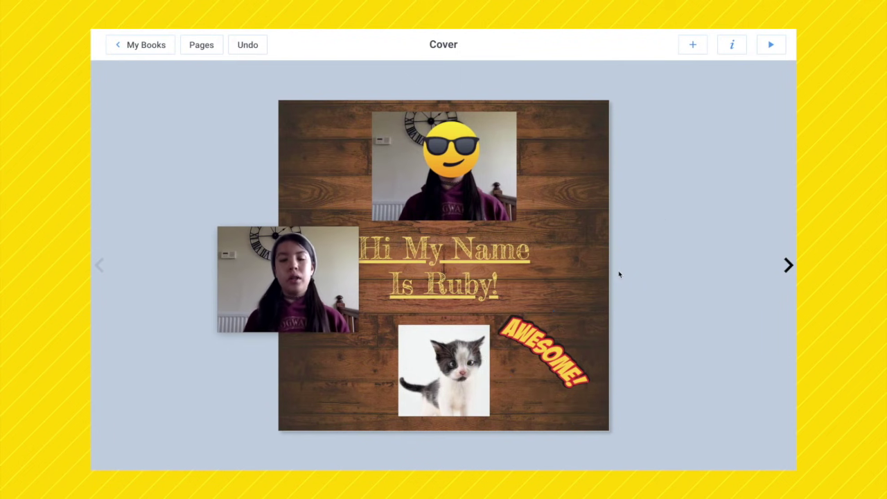
Step: Preview the book in the reader and turn two pages past the cover
{"action": "left_click", "coordinate": [767, 43]}
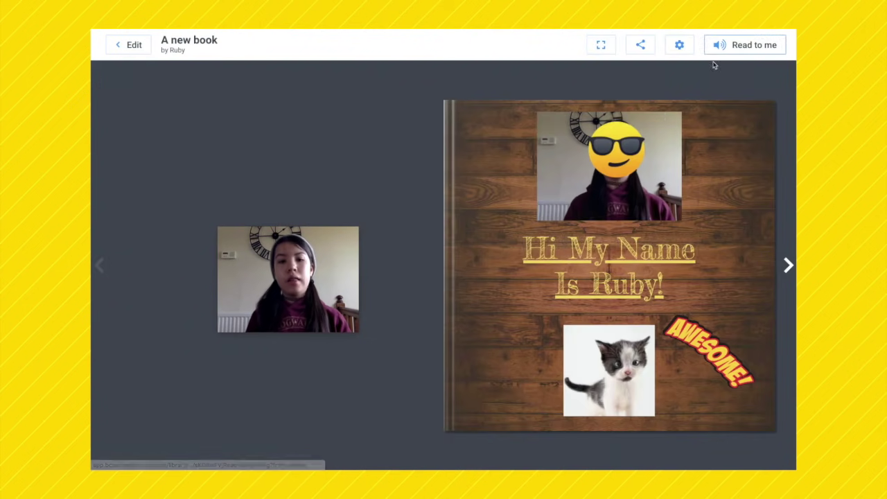
{"action": "left_click", "coordinate": [788, 268]}
{"action": "left_click", "coordinate": [788, 269]}
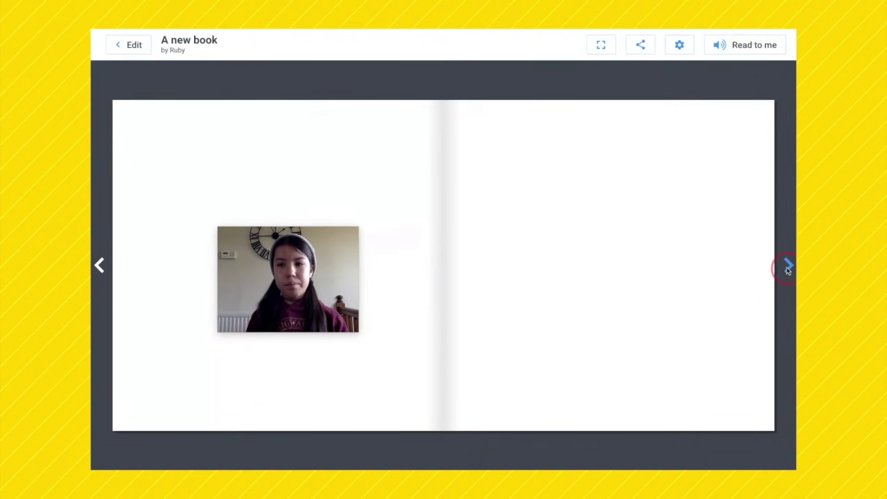